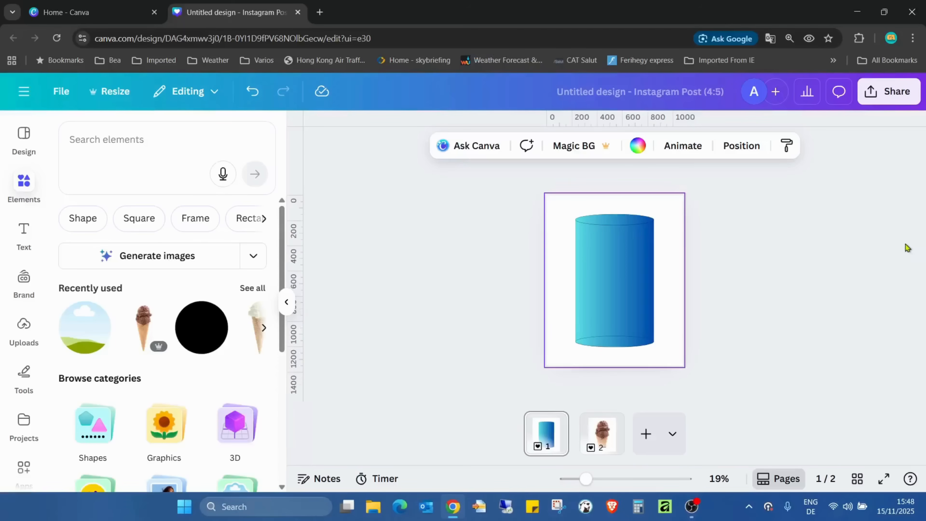
# Add a blank third page to the design and insert a sharp-cornered square shape on it
pyautogui.click(647, 436)
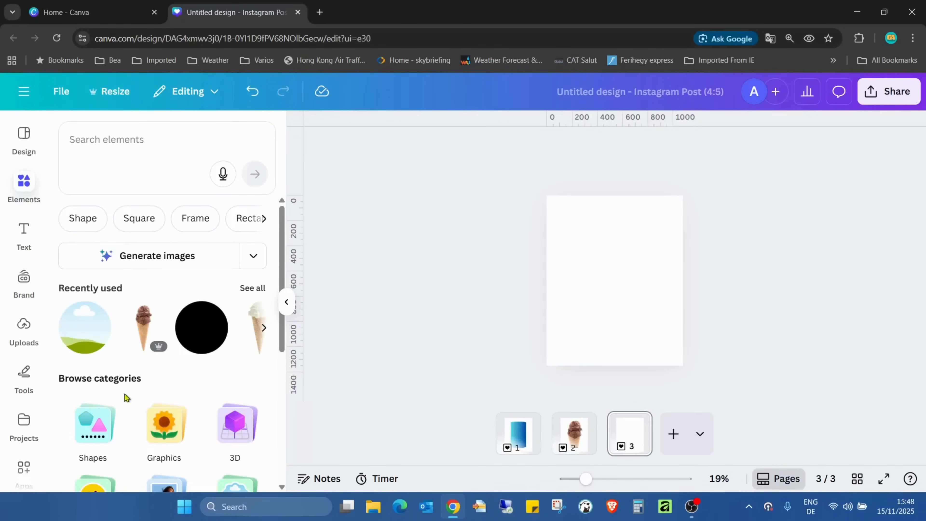
pyautogui.click(96, 448)
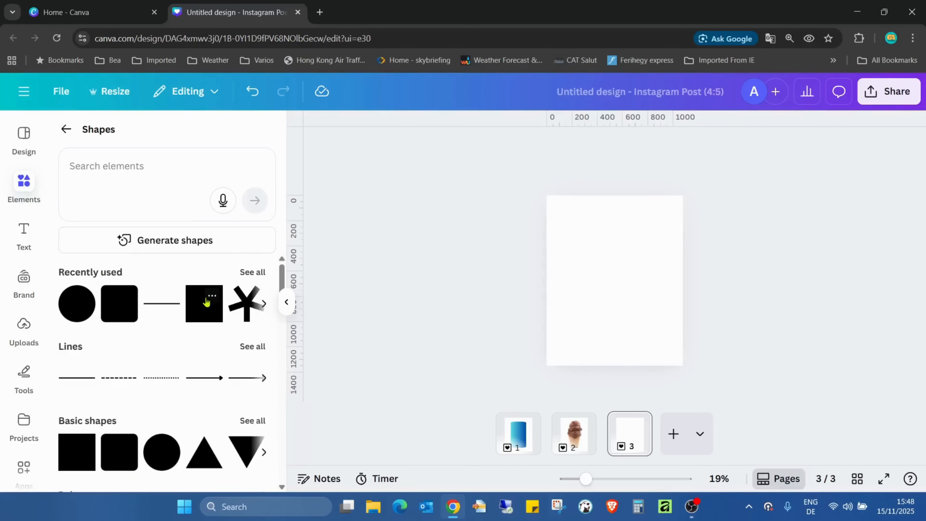
pyautogui.click(205, 308)
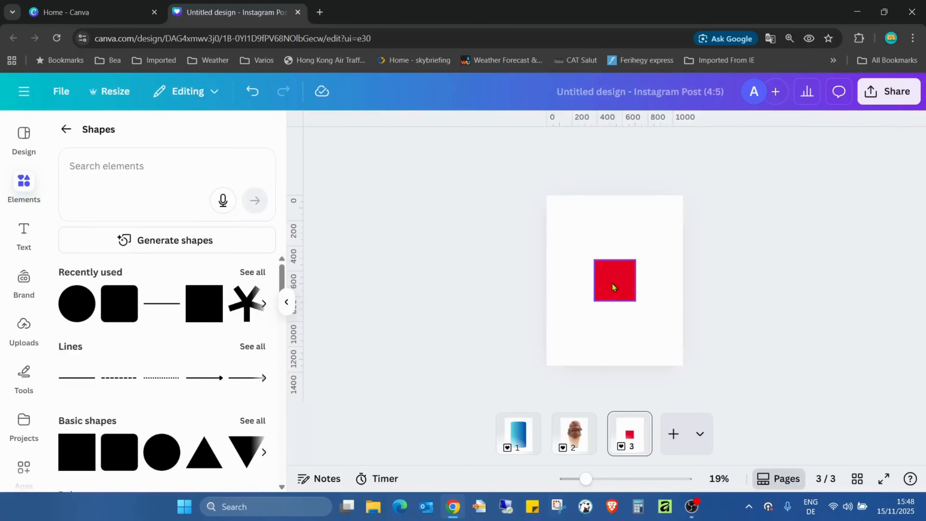
# Stretch the red square into a tall, narrow rectangle and centre it horizontally on the page
pyautogui.moveTo(612, 283); pyautogui.dragTo(613, 331)
pyautogui.click(733, 278)
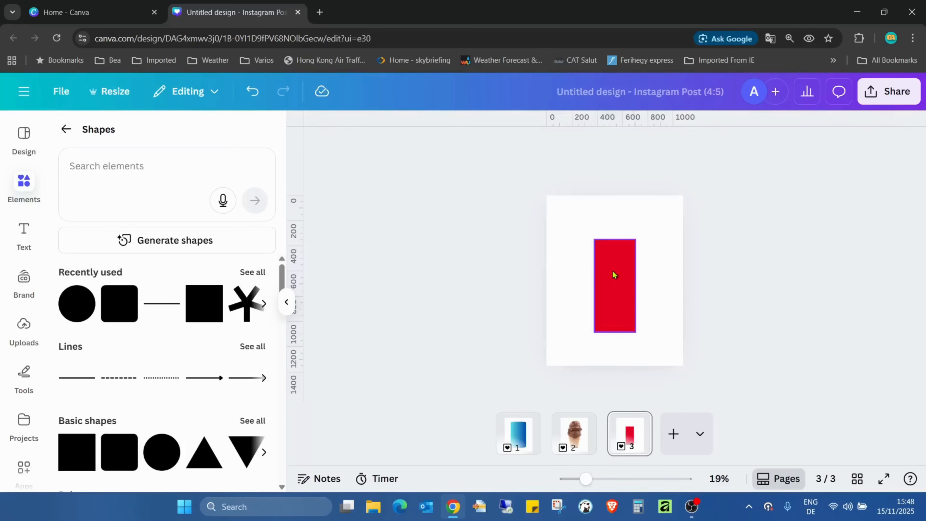
pyautogui.moveTo(618, 277); pyautogui.dragTo(625, 285)
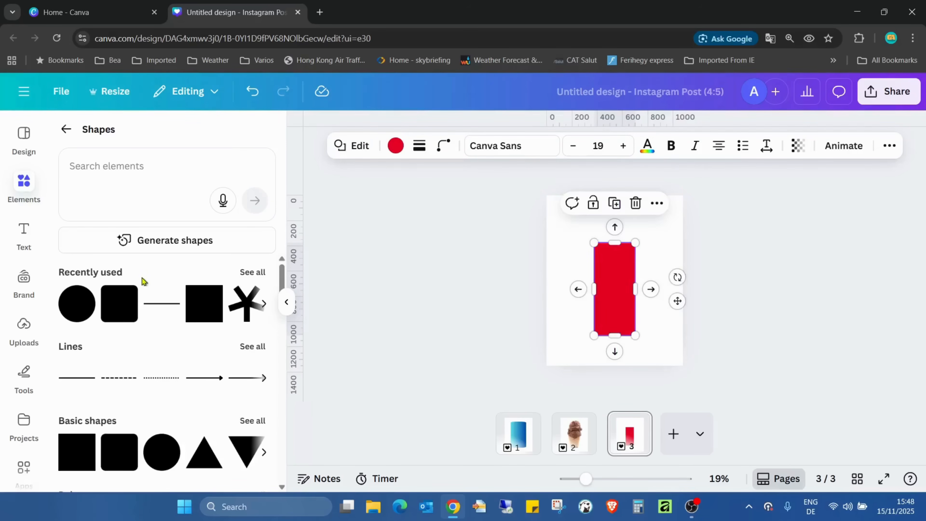
# Insert a circle shape and move it directly above the red rectangle, aligned with the rectangle's sides
pyautogui.click(85, 310)
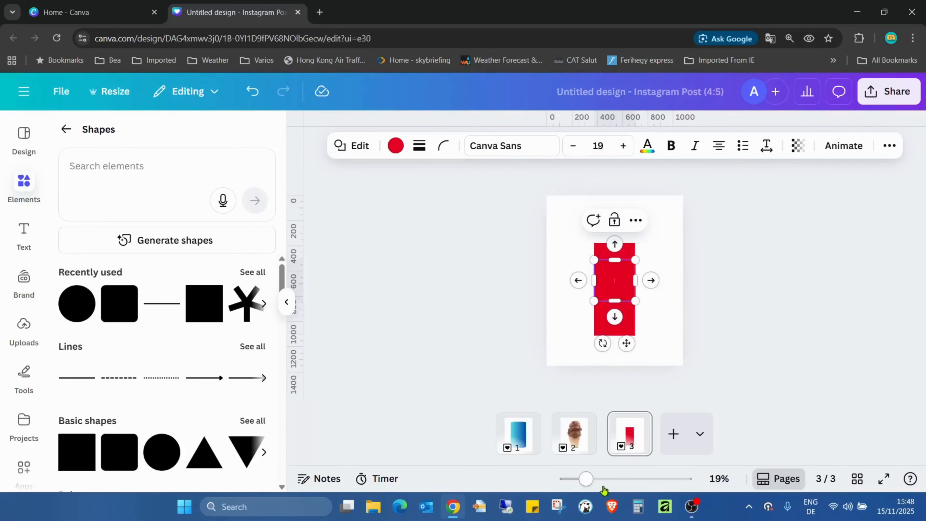
pyautogui.moveTo(586, 478); pyautogui.dragTo(615, 479)
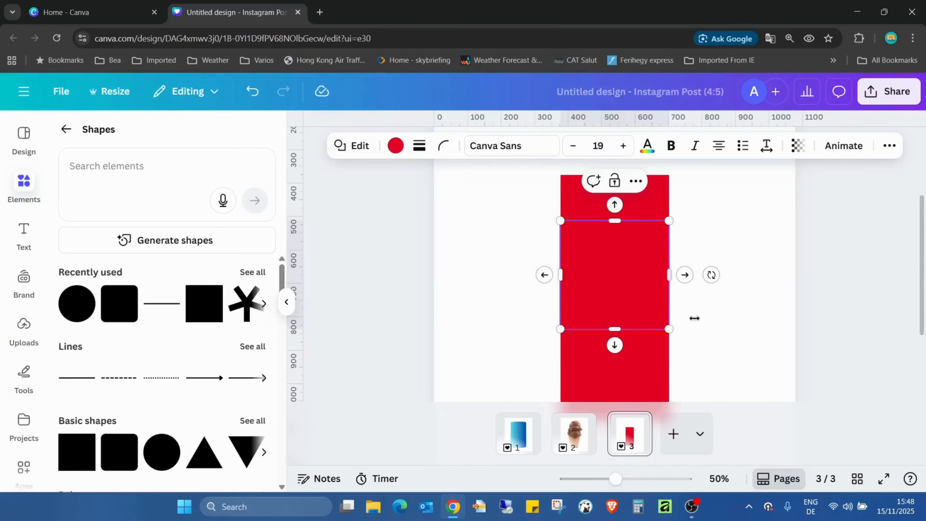
pyautogui.scroll(3, 694, 318)
pyautogui.moveTo(638, 376); pyautogui.dragTo(634, 220)
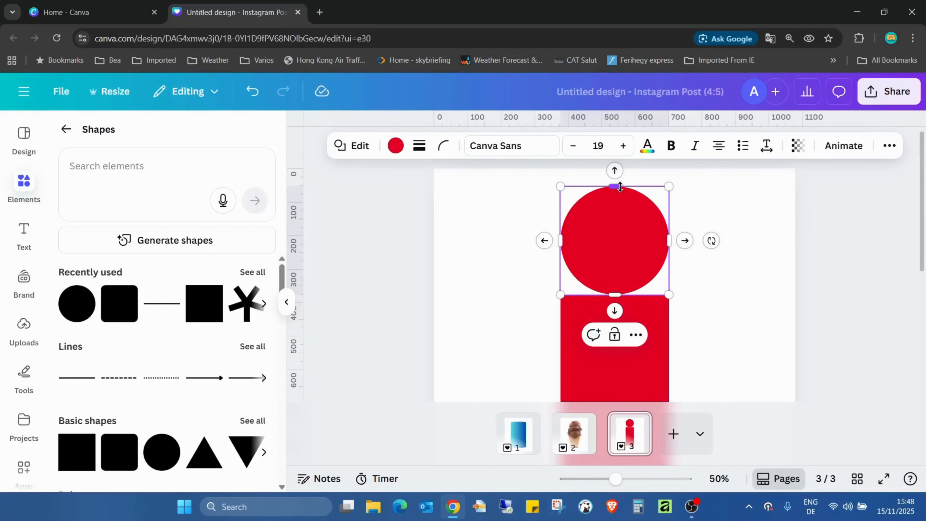
# Flatten the circle into a thin ellipse as wide as the rectangle, overlapping the rectangle's top edge
pyautogui.moveTo(619, 187); pyautogui.dragTo(627, 294)
pyautogui.click(671, 253)
pyautogui.click(719, 246)
pyautogui.scroll(-3, 719, 246)
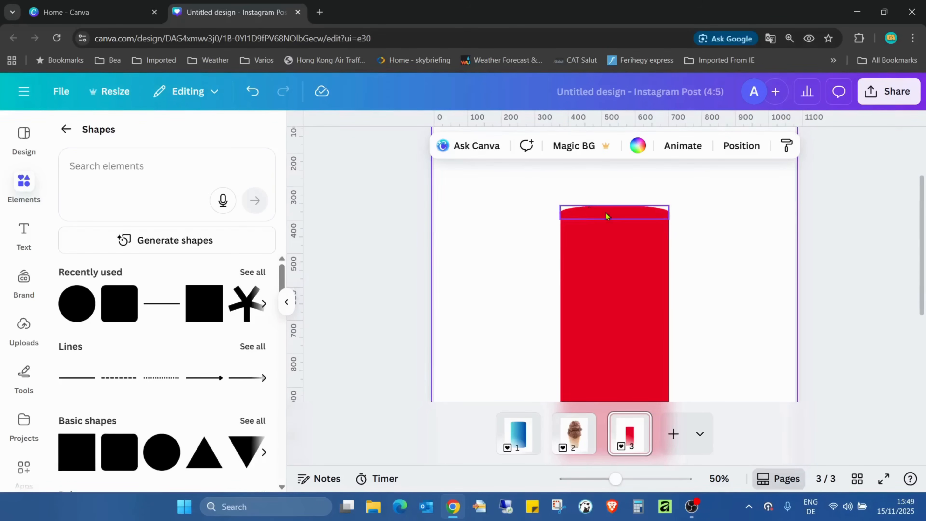
pyautogui.click(628, 216)
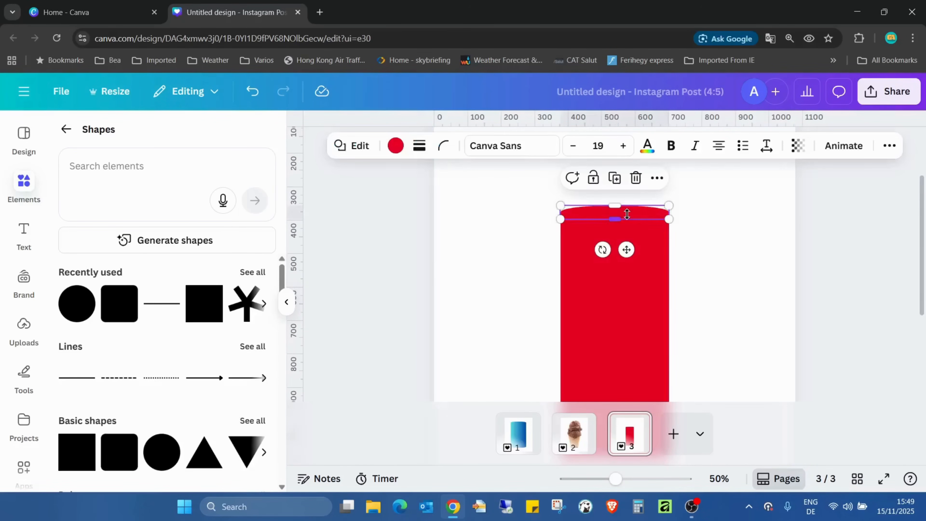
pyautogui.click(711, 232)
pyautogui.click(596, 217)
pyautogui.click(620, 315)
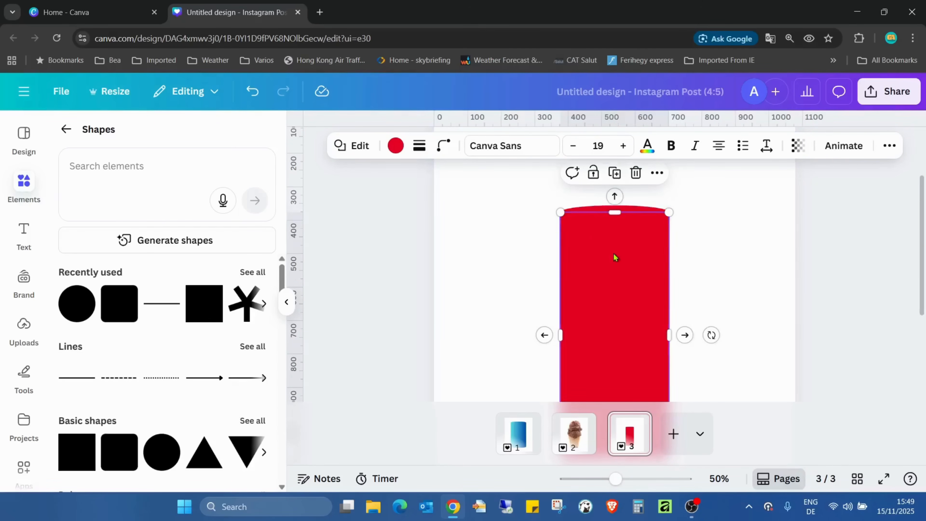
pyautogui.click(697, 234)
# Give the flattened ellipse a solid black outline with a stroke weight of 2
pyautogui.click(626, 208)
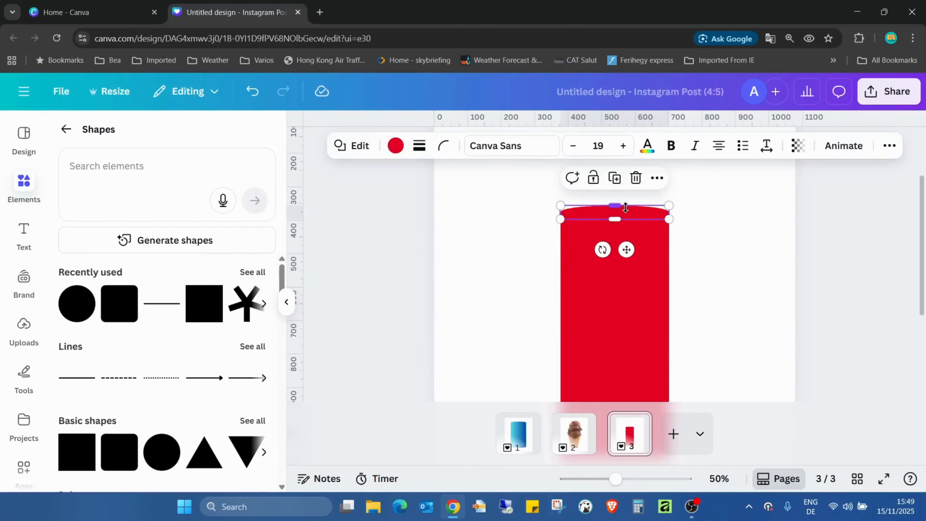
pyautogui.click(442, 147)
pyautogui.click(442, 146)
pyautogui.click(420, 146)
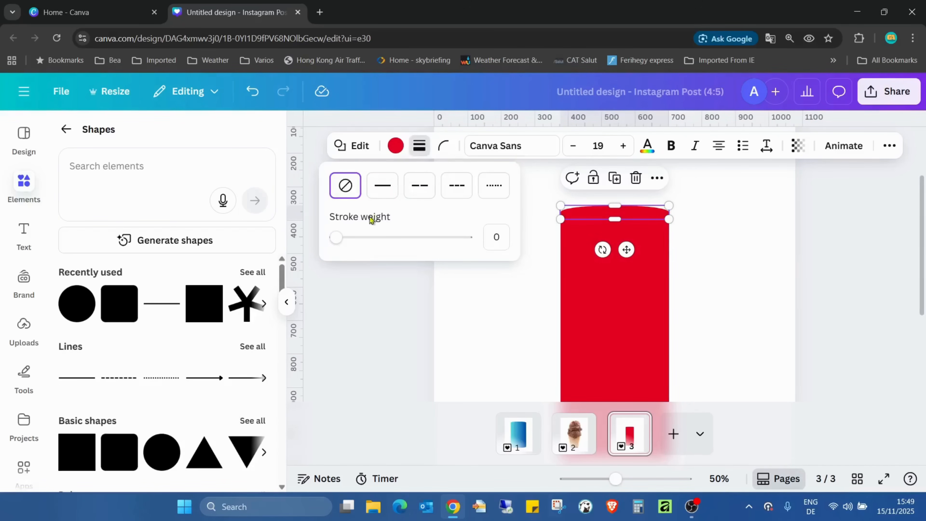
pyautogui.click(343, 238)
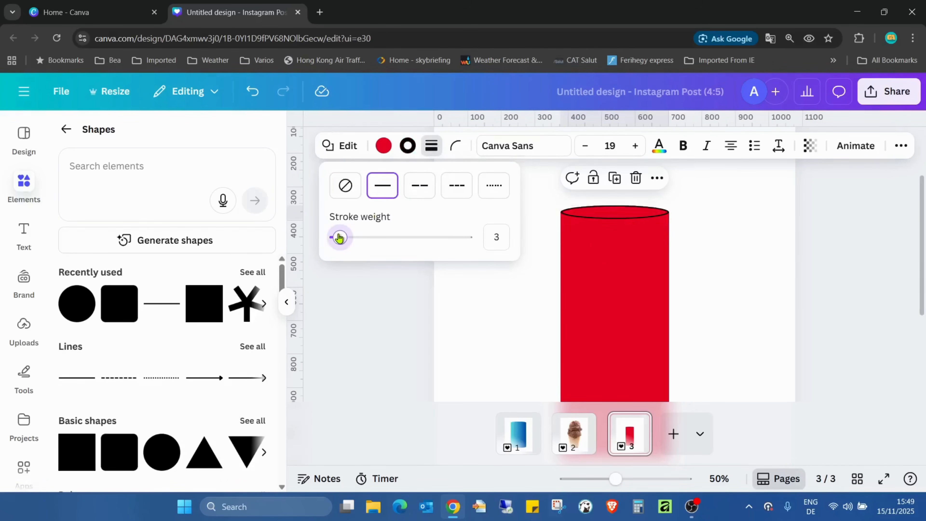
pyautogui.moveTo(339, 238); pyautogui.dragTo(338, 239)
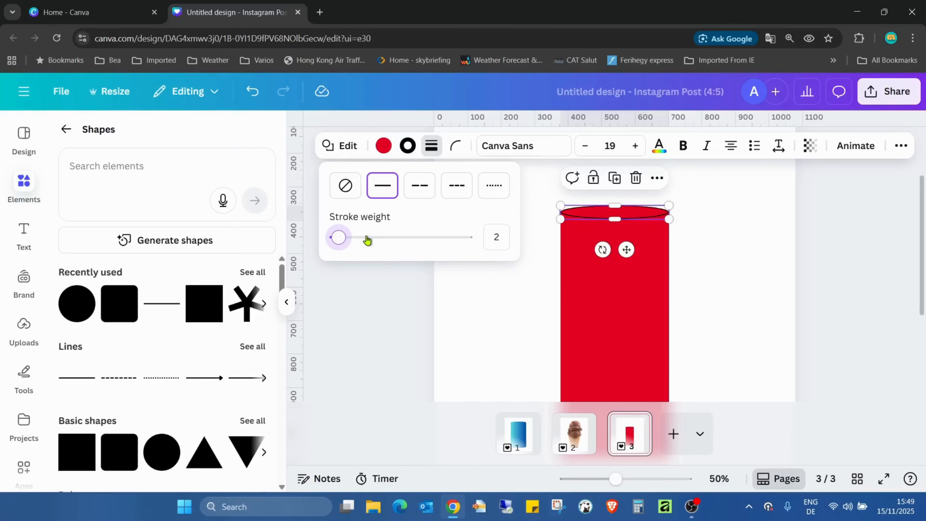
pyautogui.click(735, 234)
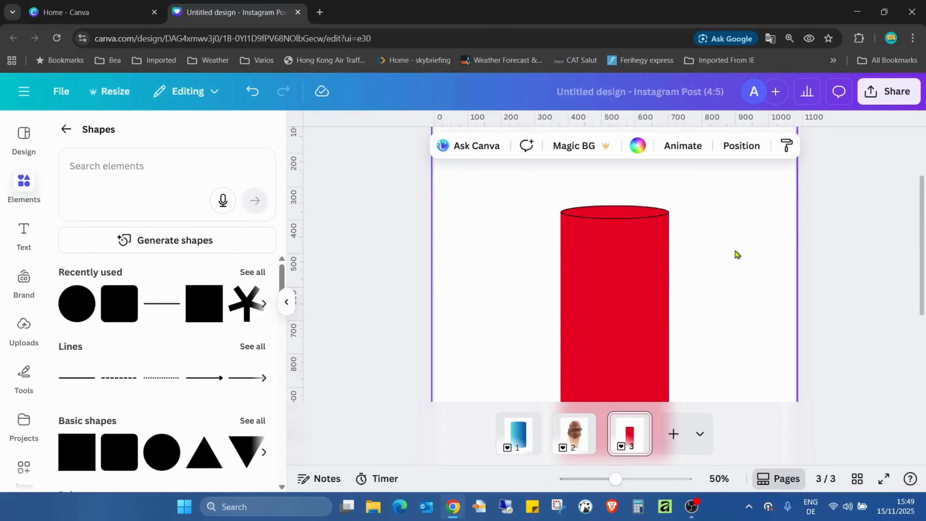
# Duplicate the outlined ellipse at the top of the rectangle
pyautogui.click(629, 215)
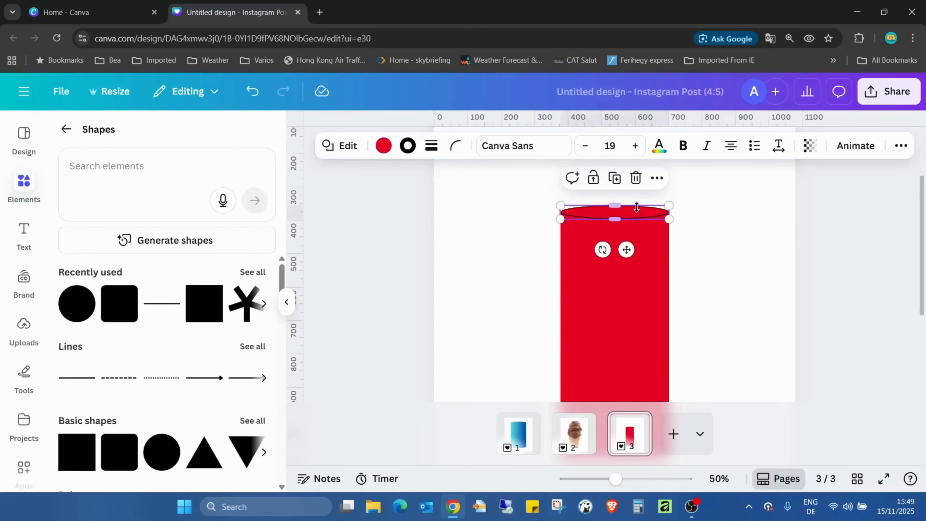
pyautogui.click(699, 210)
pyautogui.click(630, 210)
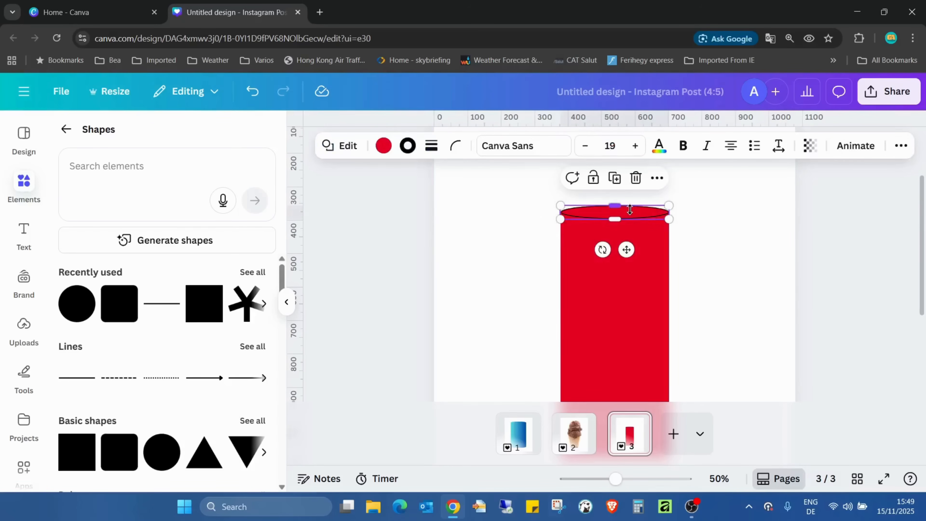
pyautogui.click(619, 187)
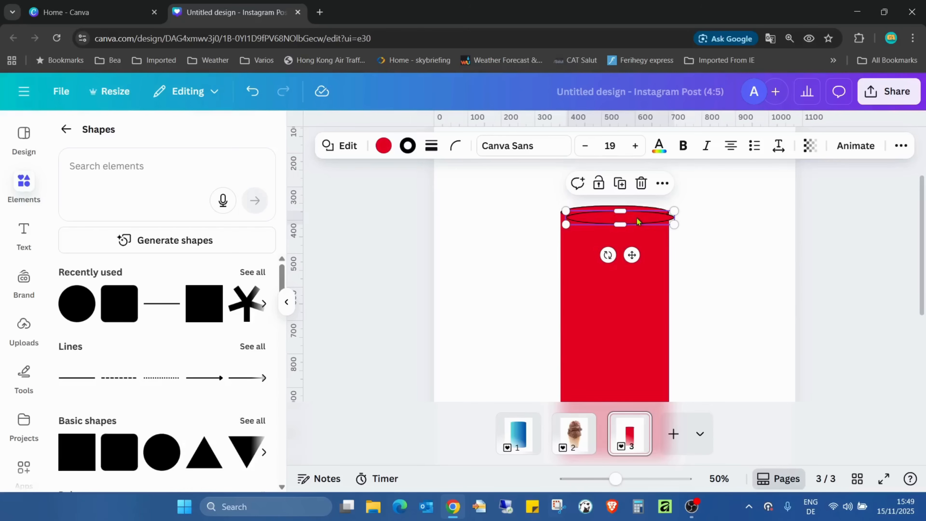
# Move the duplicate ellipse down onto the rectangle's bottom edge, aligned with its sides, and preview the cylinder in full screen
pyautogui.scroll(-3, 689, 273)
pyautogui.scroll(4, 682, 281)
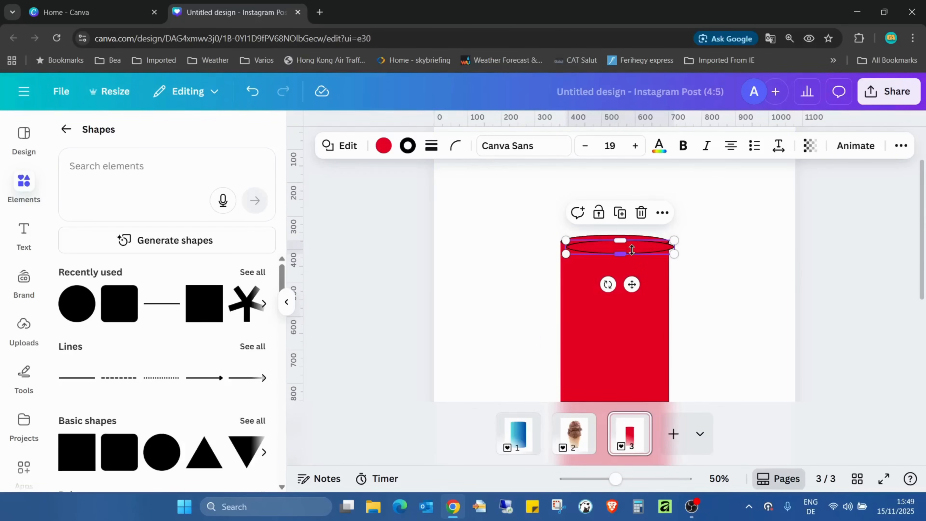
pyautogui.moveTo(641, 251); pyautogui.dragTo(637, 369)
pyautogui.scroll(-2, 716, 273)
pyautogui.scroll(-4, 716, 273)
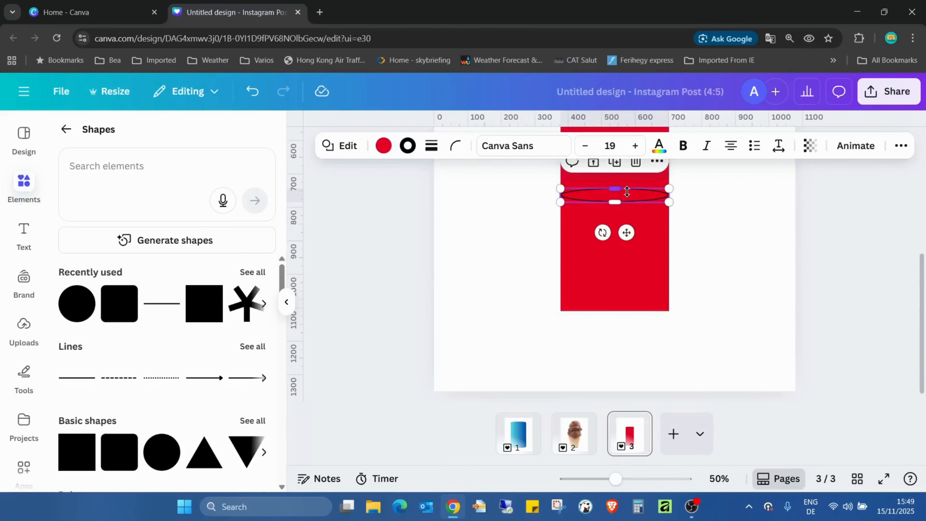
pyautogui.moveTo(630, 198); pyautogui.dragTo(630, 310)
pyautogui.click(727, 296)
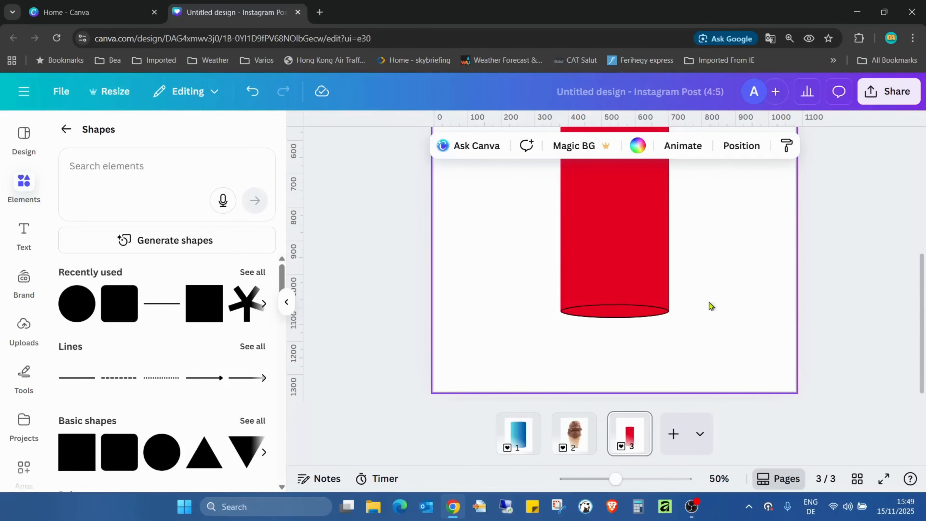
pyautogui.click(883, 478)
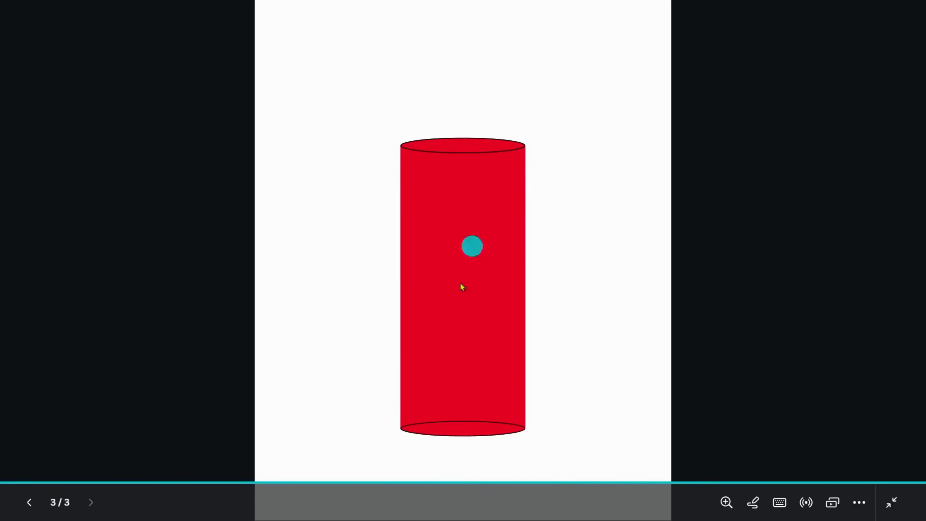
pyautogui.press('Escape')
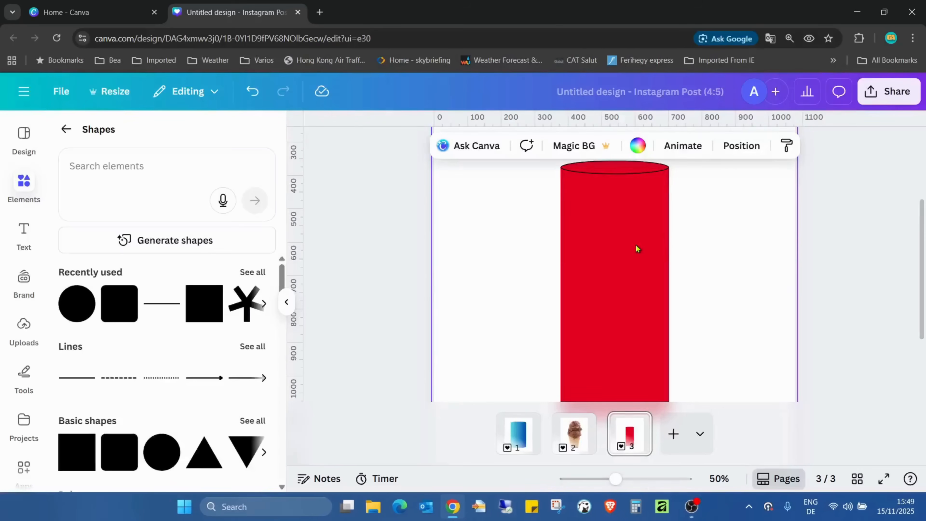
# Fill the cylinder's rectangular body with the diagonal dark navy, purple, pink and peach default gradient
pyautogui.click(602, 265)
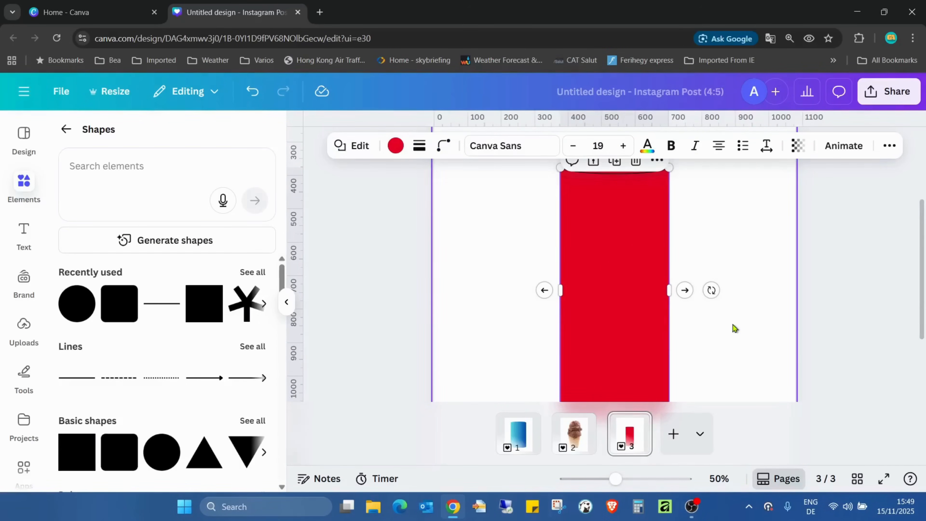
pyautogui.click(395, 145)
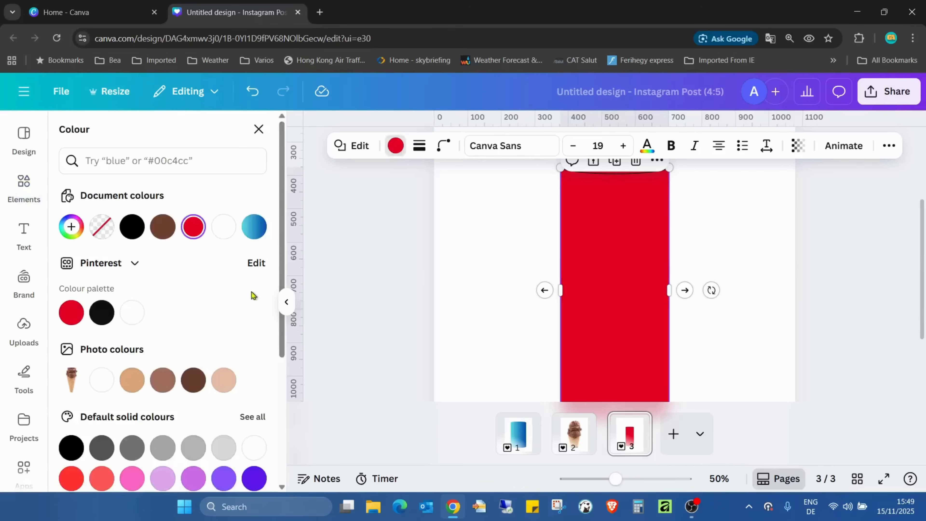
pyautogui.scroll(-5, 248, 296)
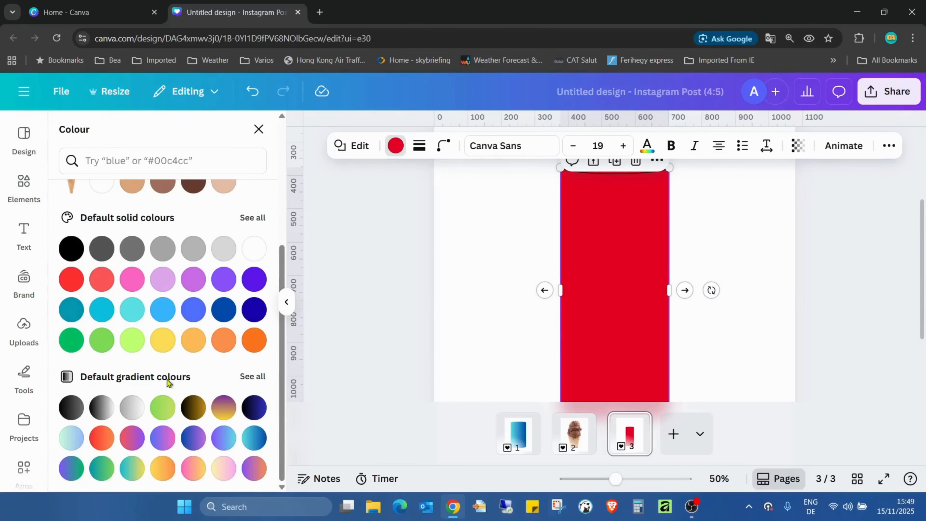
pyautogui.click(252, 376)
pyautogui.scroll(-5, 254, 296)
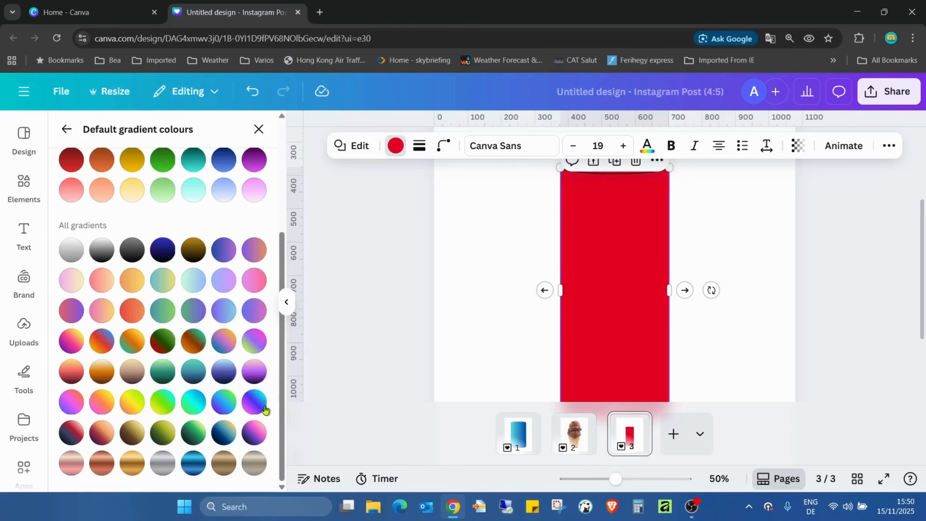
pyautogui.click(255, 435)
# Replace the remaining red fill across all pages with the same gradient so both ellipses match the cylinder body
pyautogui.scroll(3, 707, 292)
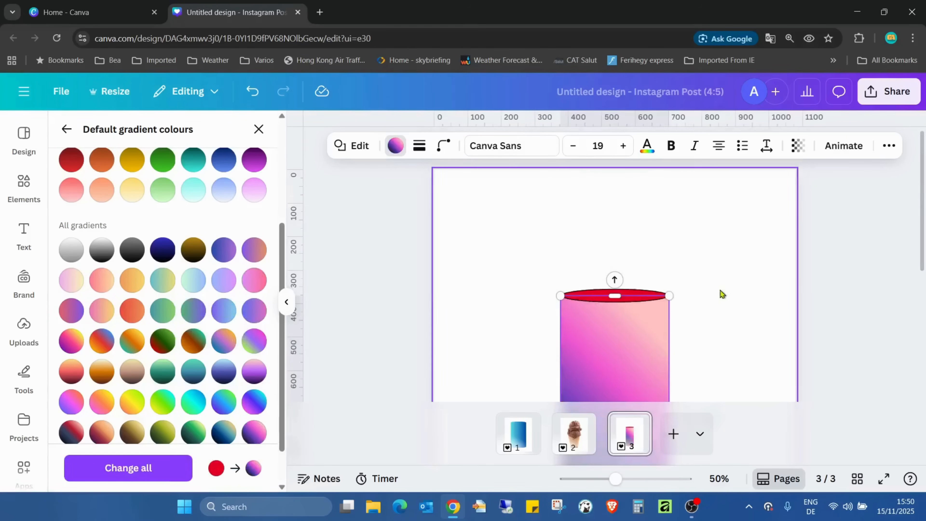
pyautogui.scroll(-2, 656, 212)
pyautogui.scroll(3, 549, 222)
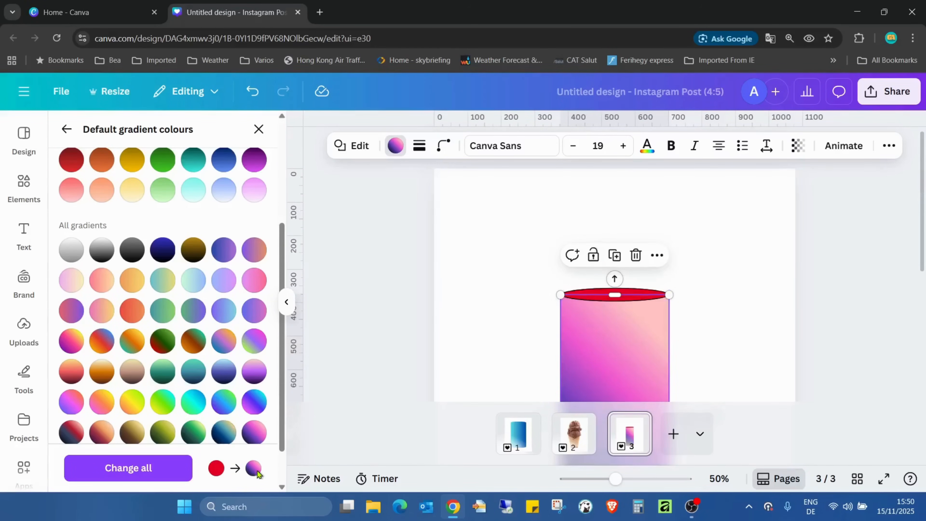
pyautogui.click(128, 469)
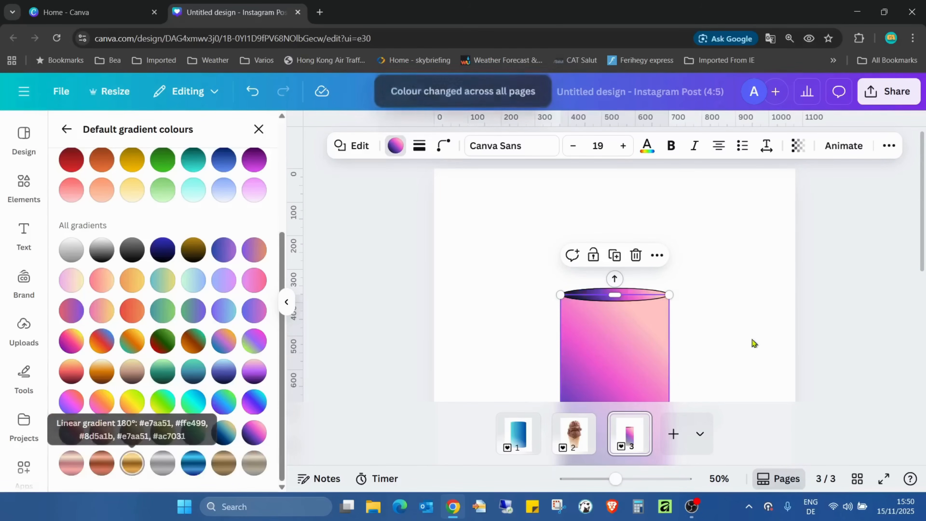
pyautogui.click(707, 321)
pyautogui.scroll(-5, 710, 317)
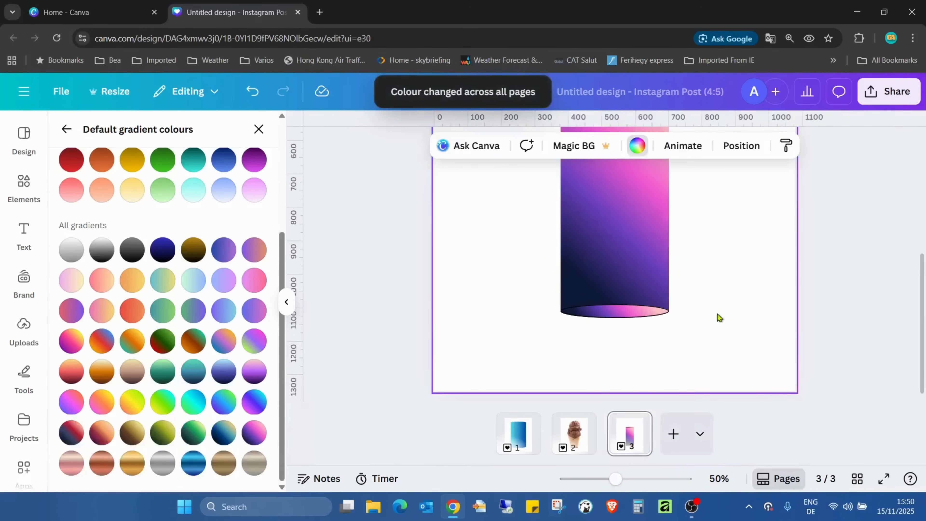
pyautogui.scroll(3, 717, 314)
pyautogui.scroll(-3, 728, 268)
pyautogui.scroll(3, 726, 269)
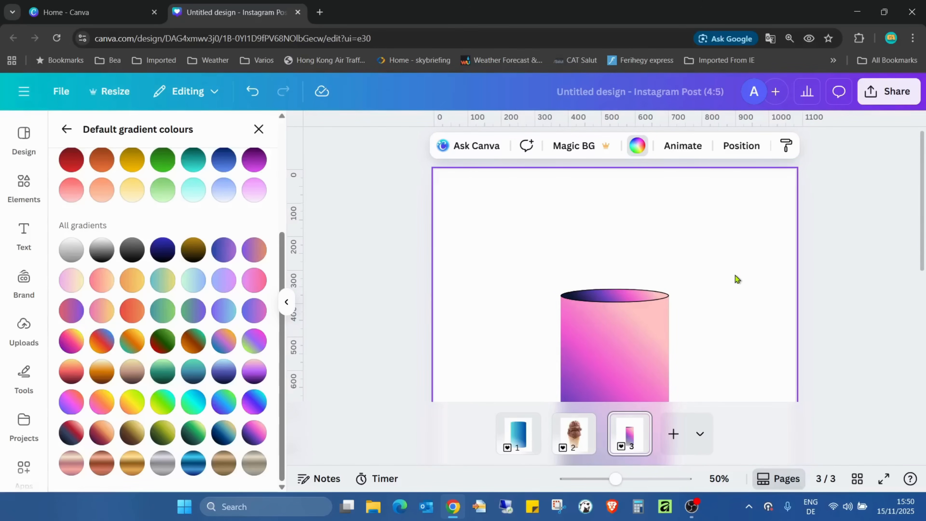
pyautogui.scroll(-3, 735, 276)
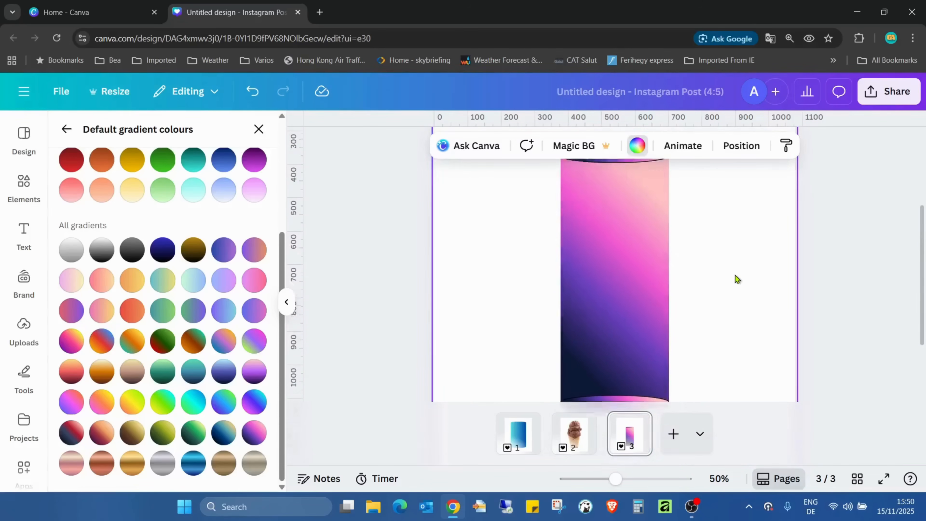
pyautogui.scroll(3, 735, 275)
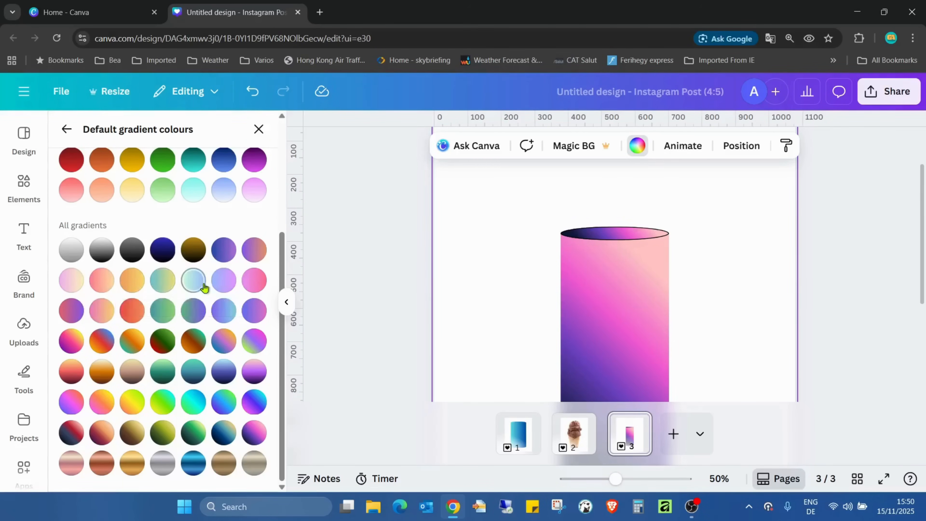
# Examine the gradient cylinder from top to bottom, and the ice cream cone with its dark elliptical base on page 2
pyautogui.scroll(-1, 631, 304)
pyautogui.scroll(-3, 630, 301)
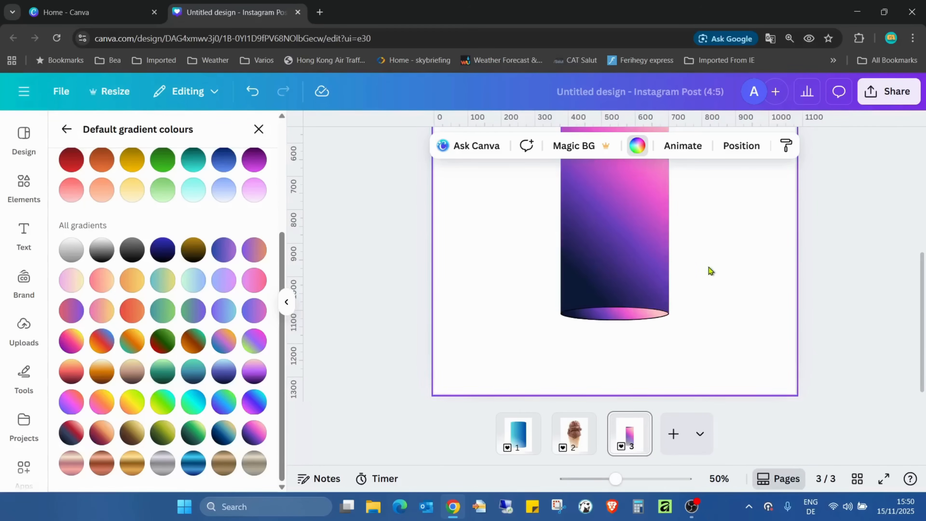
pyautogui.scroll(5, 708, 267)
pyautogui.scroll(-3, 708, 267)
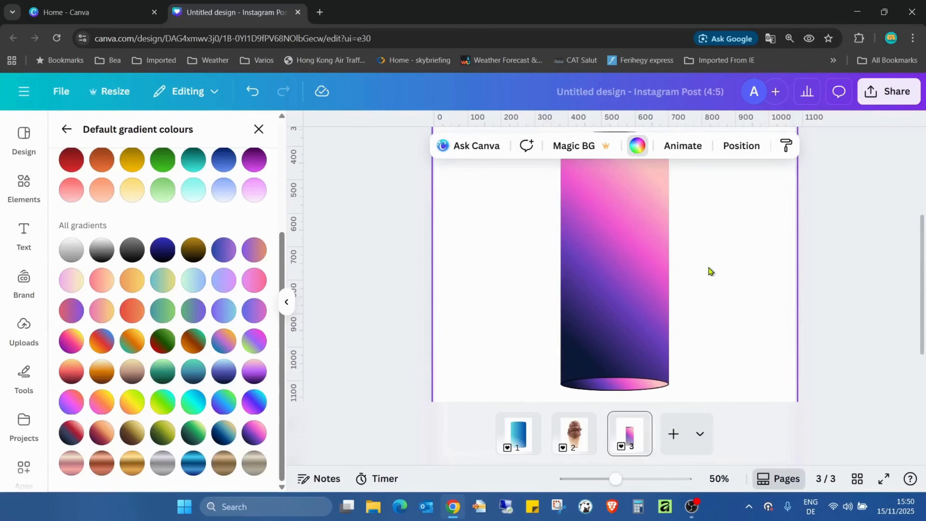
pyautogui.scroll(4, 708, 267)
pyautogui.scroll(-3, 708, 267)
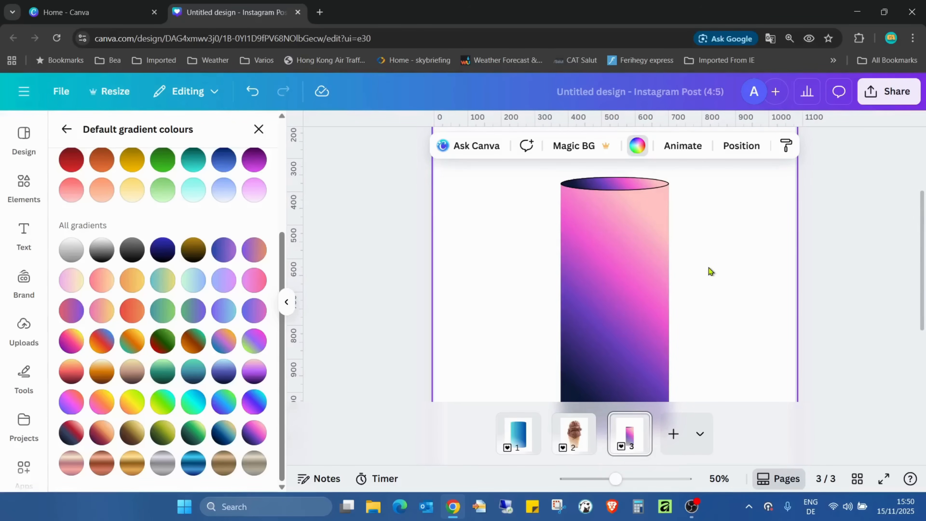
pyautogui.click(258, 130)
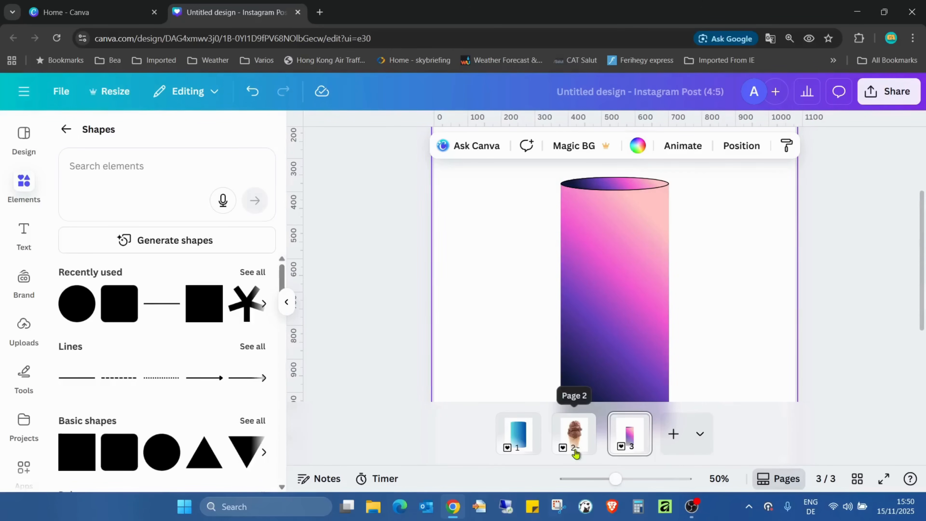
pyautogui.click(574, 434)
pyautogui.scroll(-2, 716, 254)
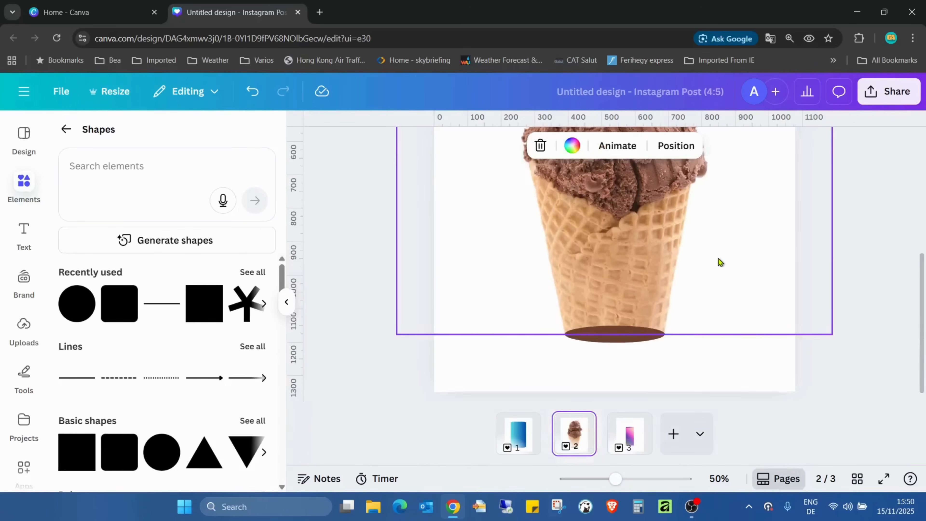
pyautogui.scroll(3, 719, 260)
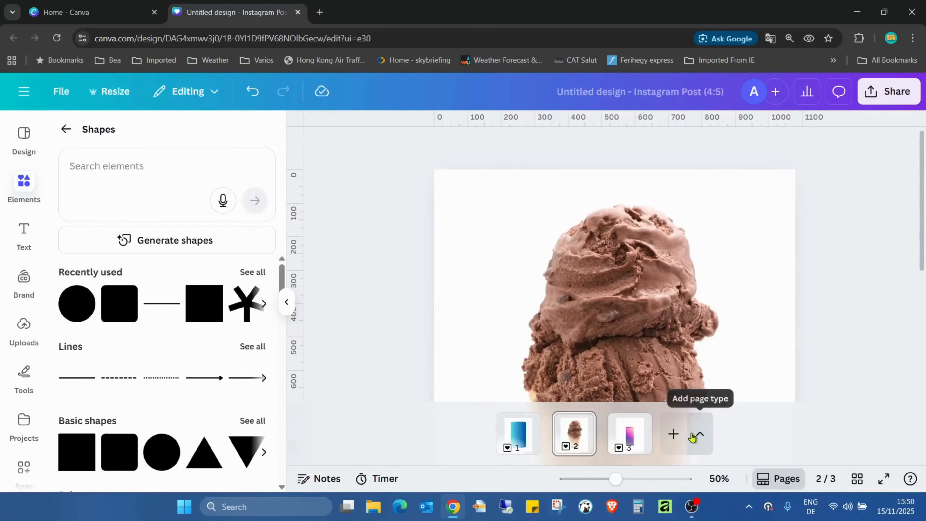
# Add a new blank page and insert the recently used chocolate ice cream cone image on it
pyautogui.click(672, 433)
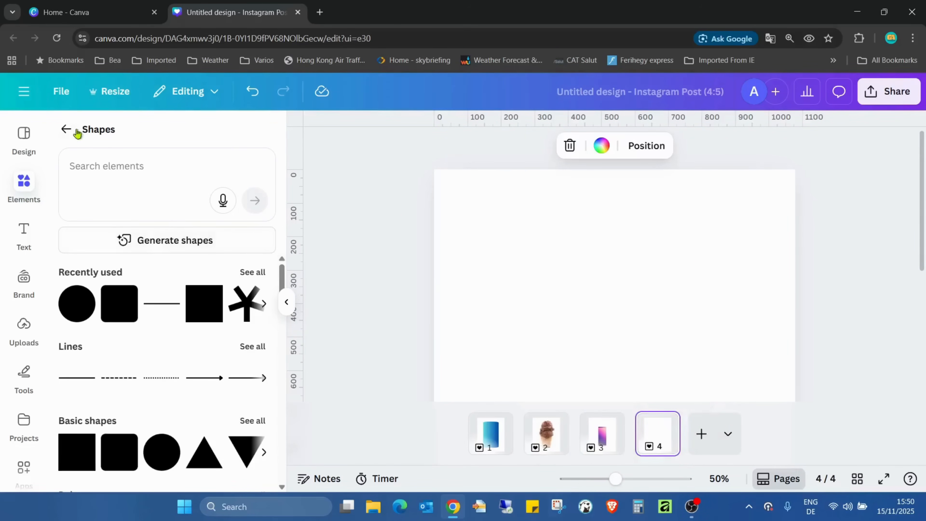
pyautogui.click(66, 129)
pyautogui.click(260, 331)
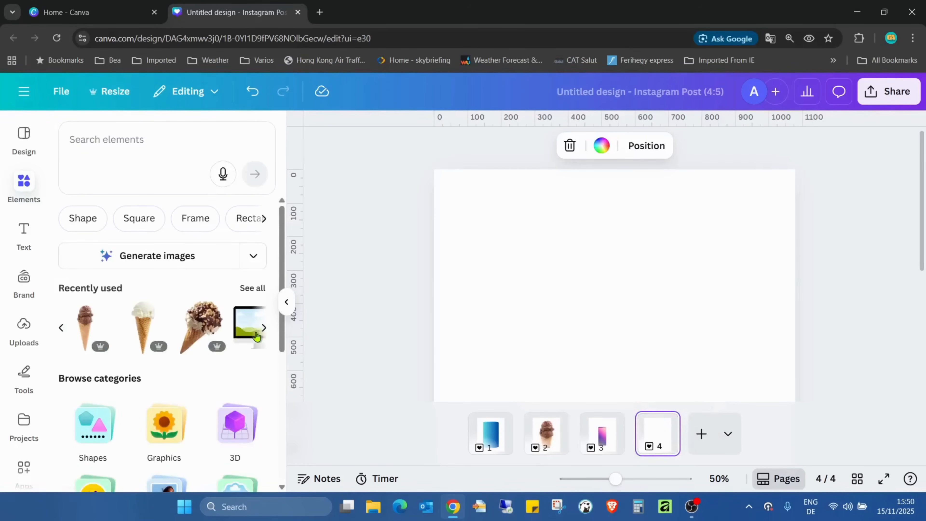
pyautogui.click(80, 325)
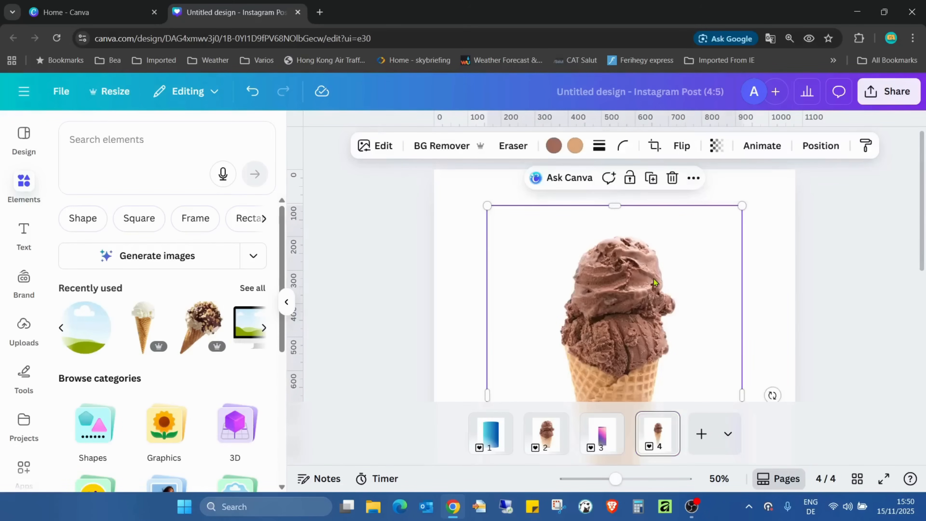
# Duplicate the new page containing the full ice cream cone
pyautogui.moveTo(606, 484); pyautogui.dragTo(586, 482)
pyautogui.rightClick(651, 440)
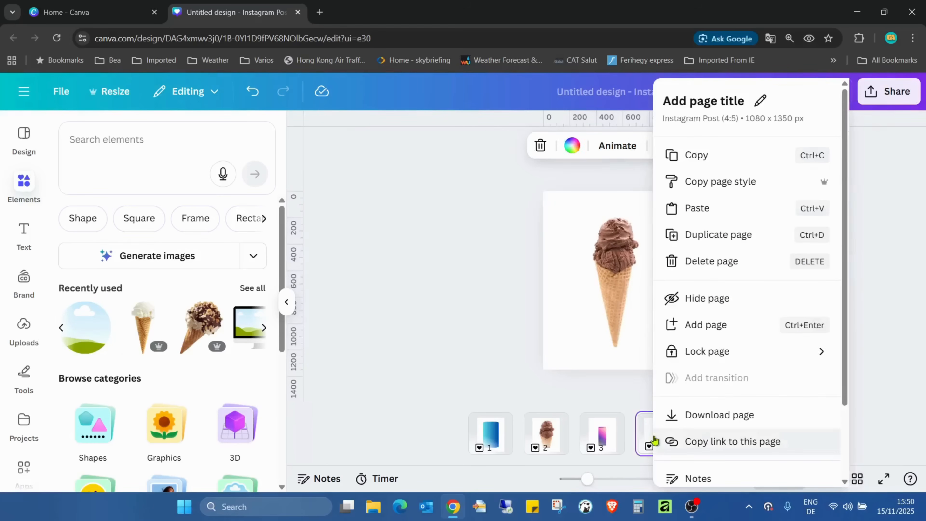
pyautogui.click(751, 247)
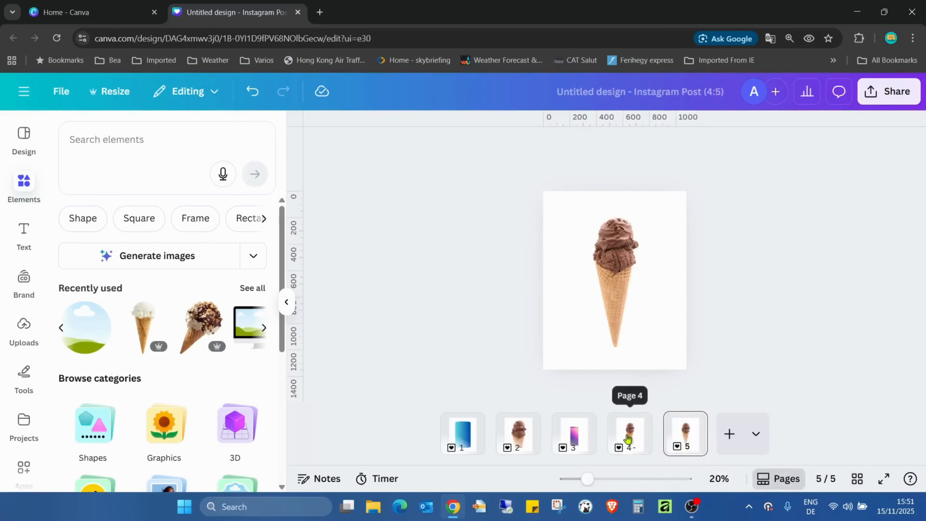
# Crop the lower part of the ice cream image on page 4 to cut off the cone's pointed tip
pyautogui.click(637, 303)
pyautogui.moveTo(635, 356); pyautogui.dragTo(635, 296)
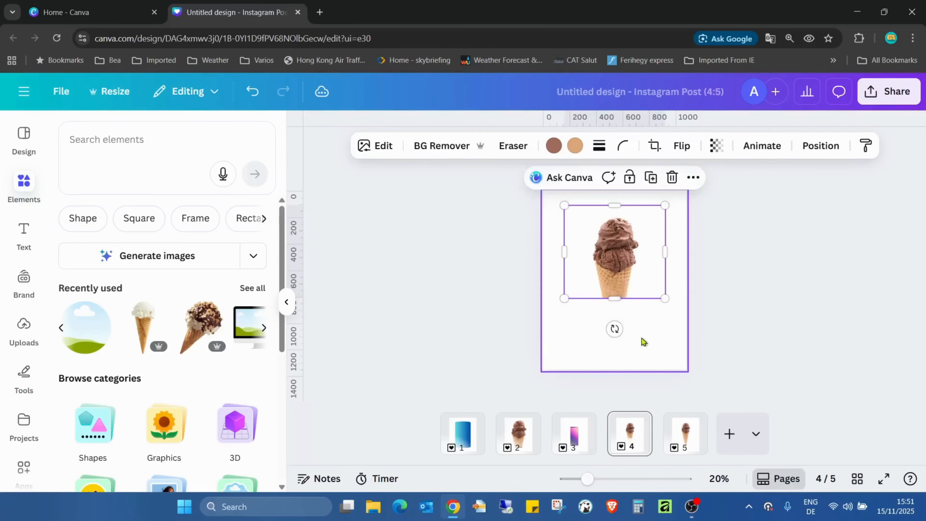
pyautogui.click(652, 342)
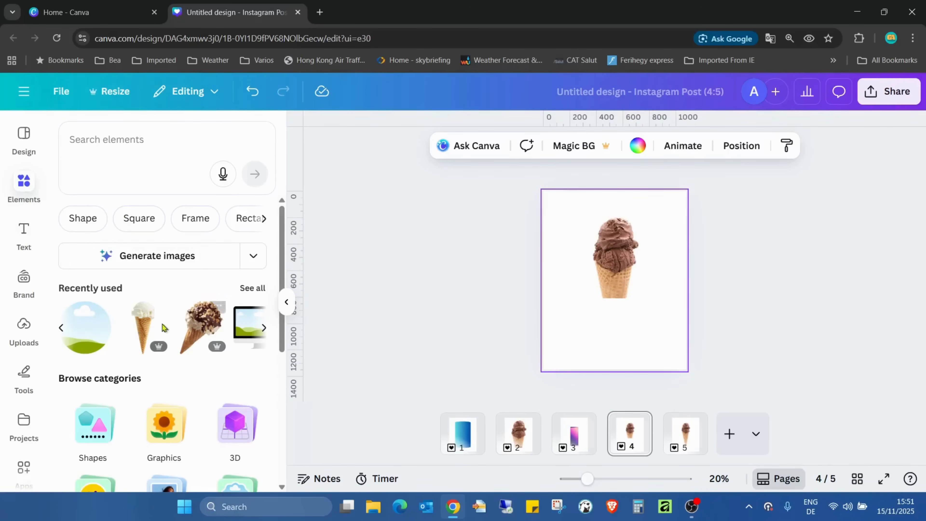
# Add a circle to page 4 and flatten it vertically from above into a thin brown ellipse
pyautogui.click(93, 432)
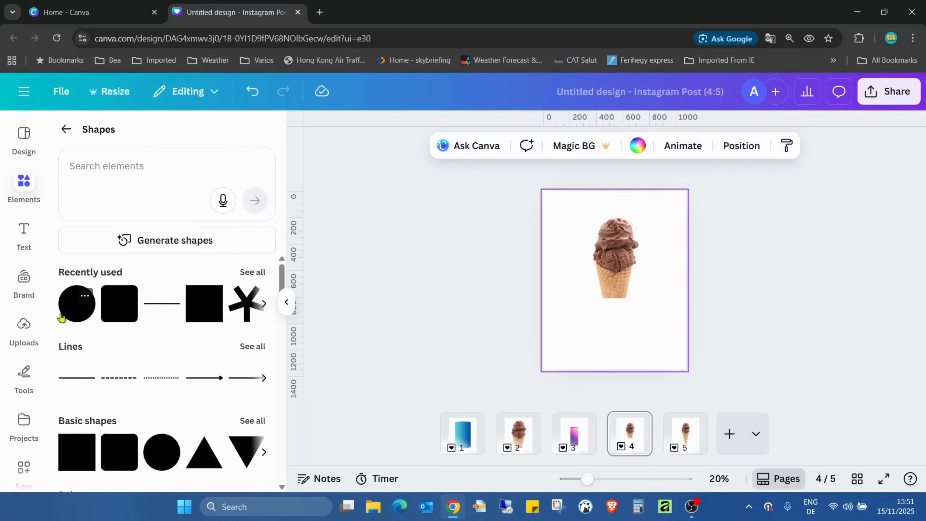
pyautogui.click(77, 306)
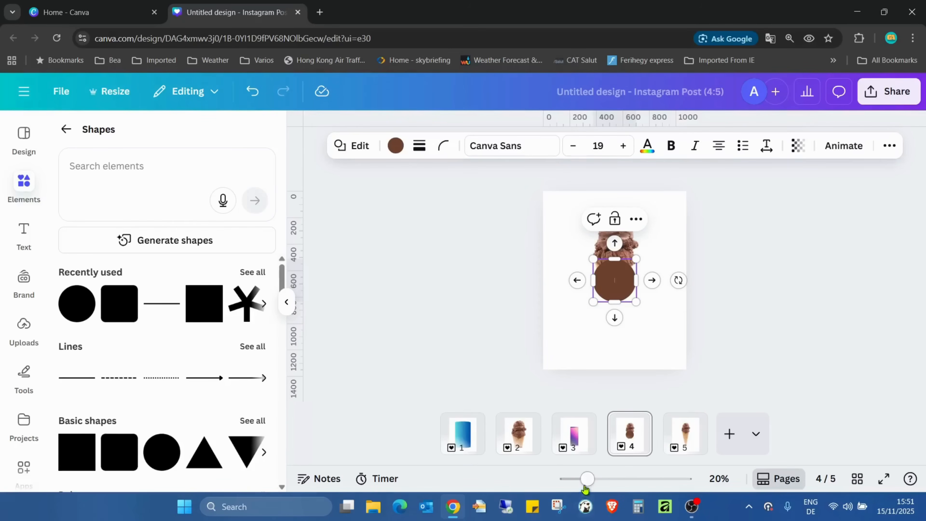
pyautogui.moveTo(585, 485); pyautogui.dragTo(621, 478)
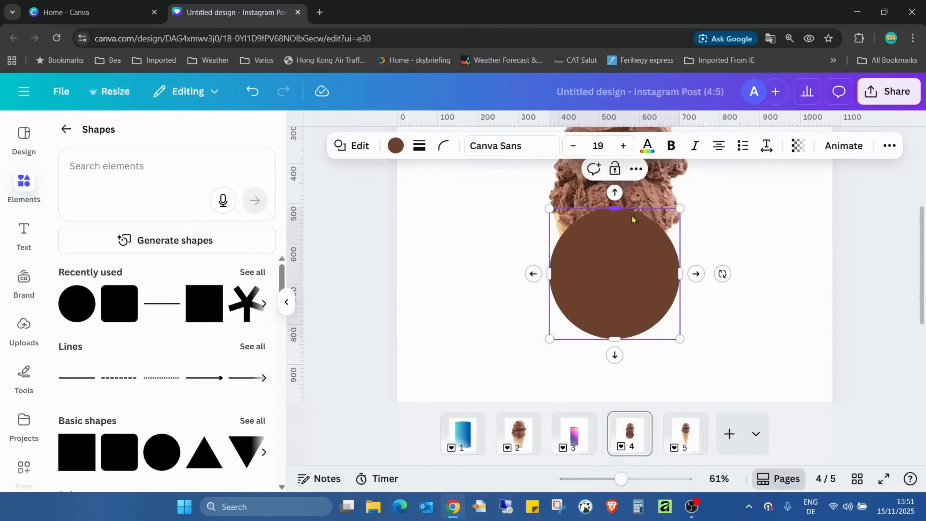
pyautogui.moveTo(624, 209); pyautogui.dragTo(625, 333)
# Move the ellipse onto the cone's cut lower edge and narrow it to match the cone's width
pyautogui.moveTo(631, 490); pyautogui.dragTo(641, 479)
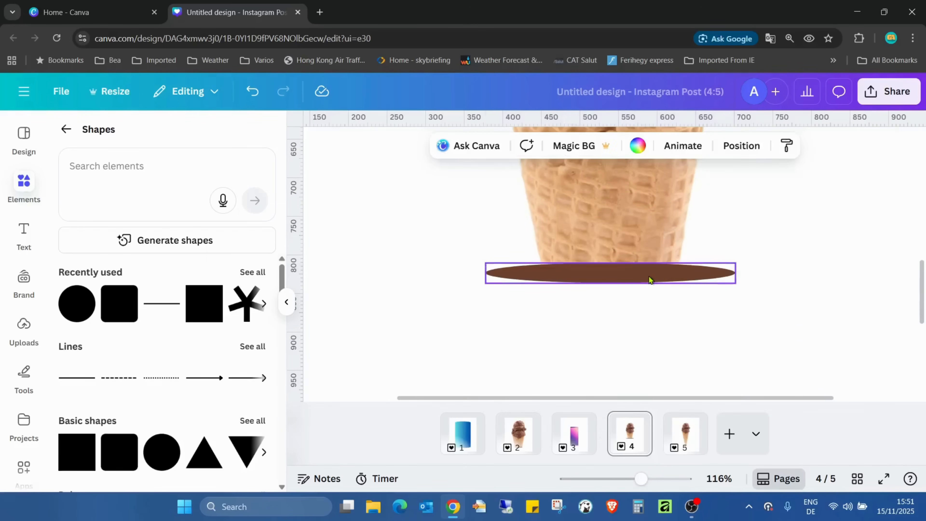
pyautogui.moveTo(649, 276); pyautogui.dragTo(702, 267)
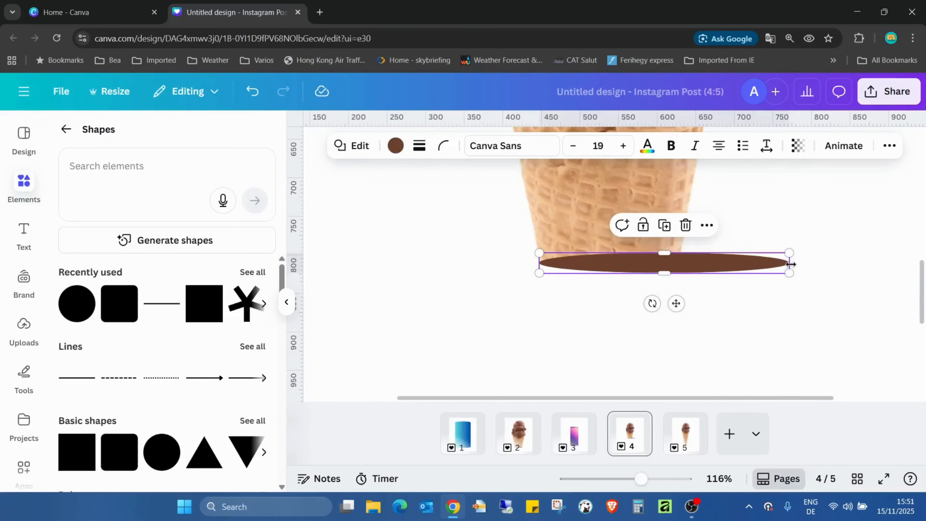
pyautogui.moveTo(783, 263); pyautogui.dragTo(683, 254)
pyautogui.click(815, 309)
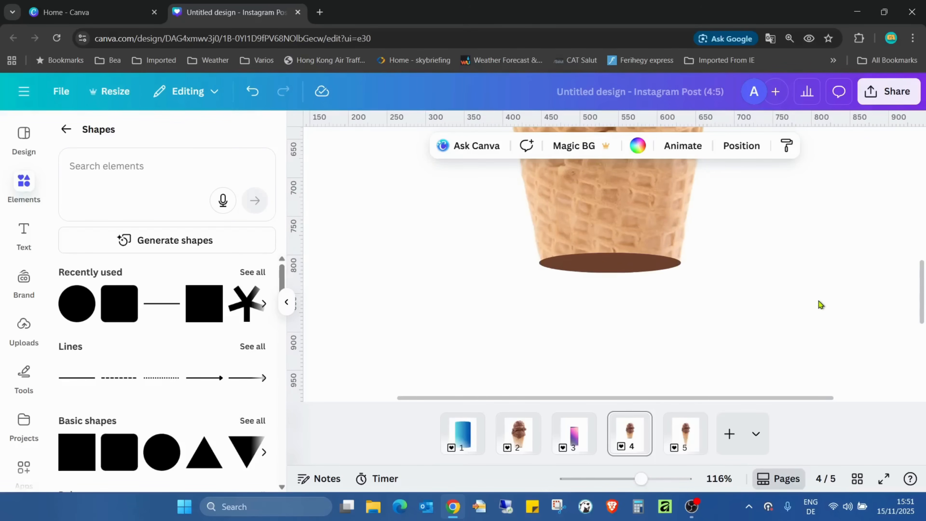
pyautogui.scroll(3, 818, 300)
pyautogui.scroll(-3, 808, 293)
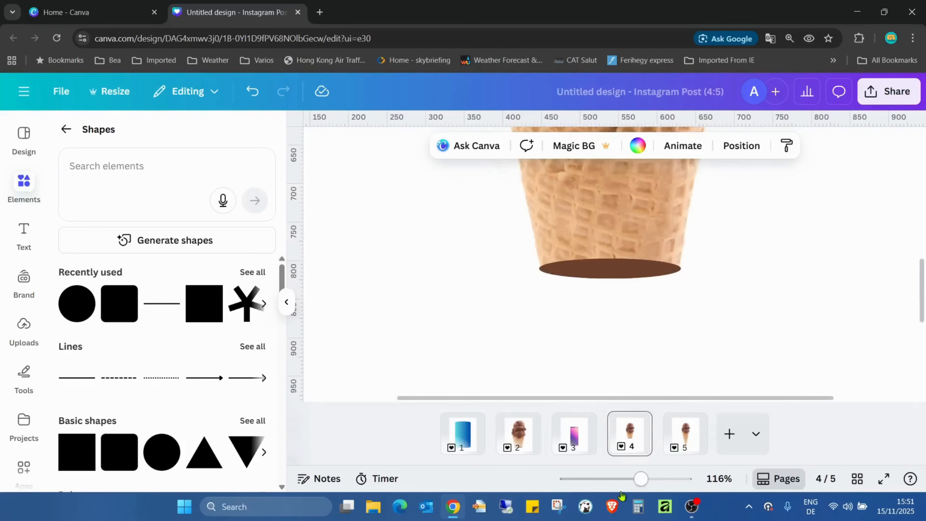
# Recolour the ellipse with the brown #794C3B sampled from the chocolate ice cream using the colour picker
pyautogui.moveTo(640, 478); pyautogui.dragTo(615, 478)
pyautogui.scroll(1, 678, 302)
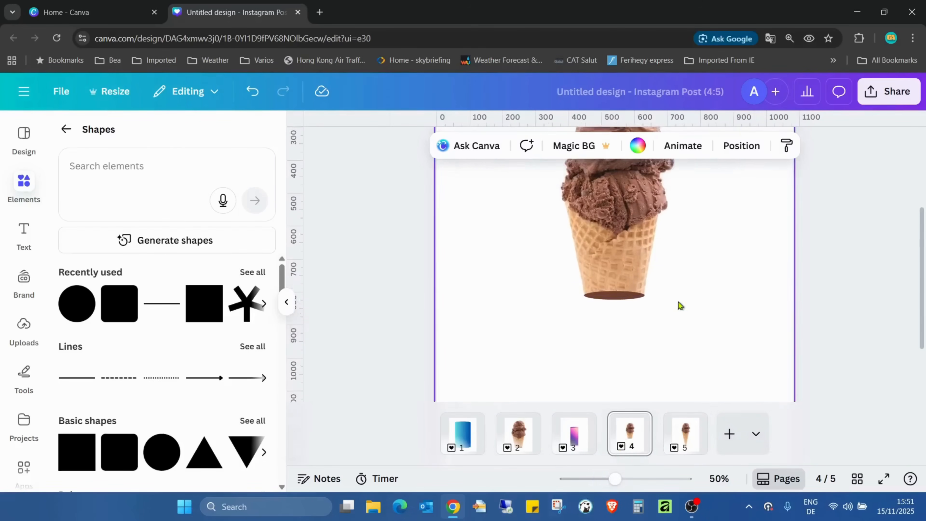
pyautogui.click(606, 332)
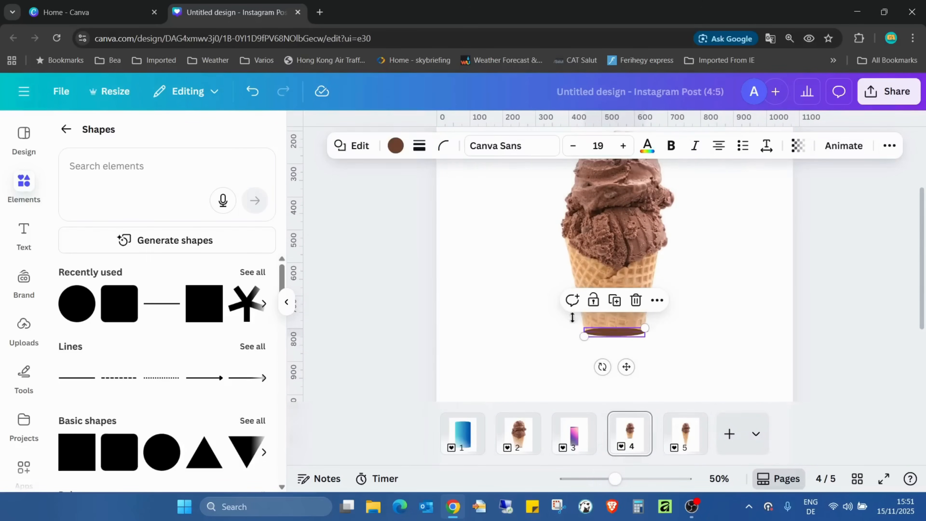
pyautogui.click(394, 146)
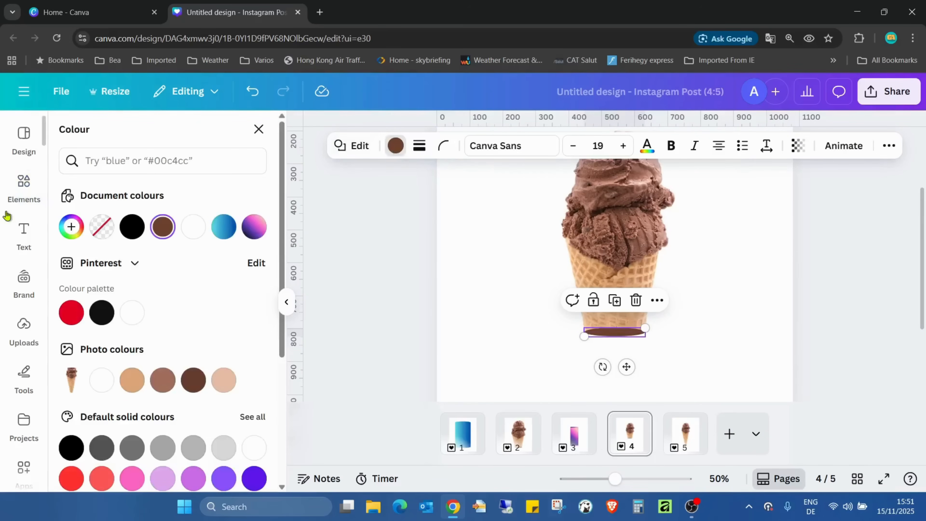
pyautogui.click(71, 227)
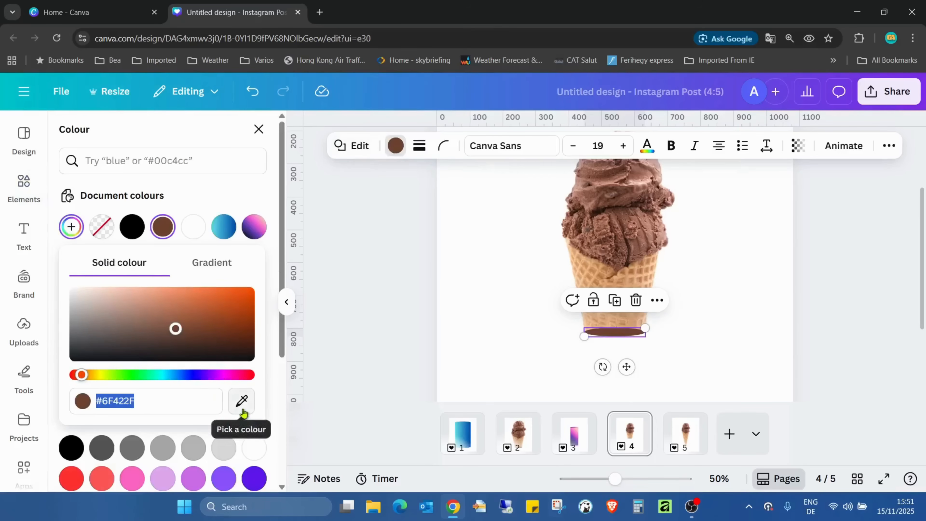
pyautogui.click(241, 401)
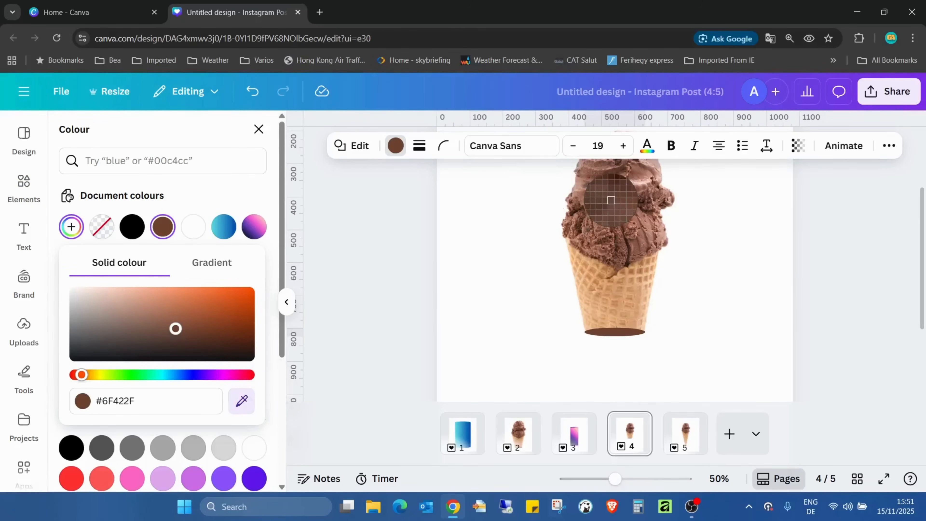
pyautogui.click(597, 196)
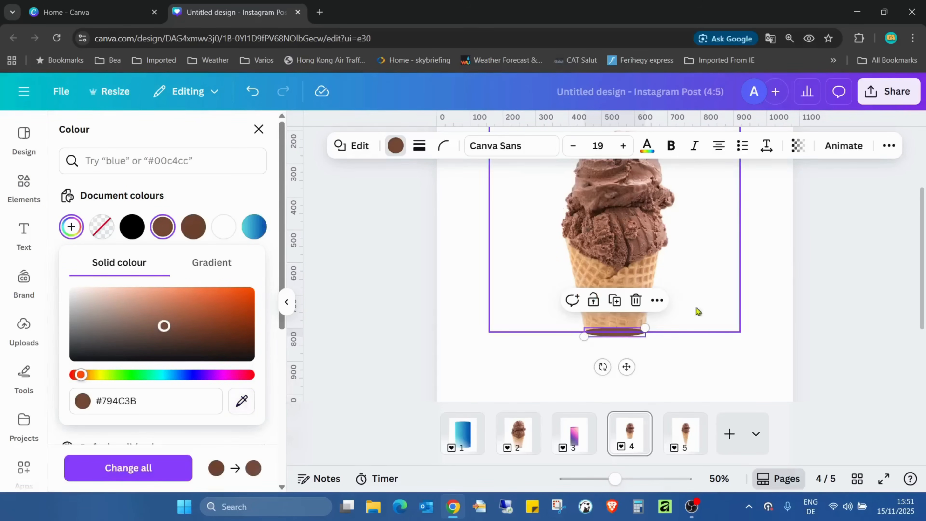
pyautogui.click(751, 352)
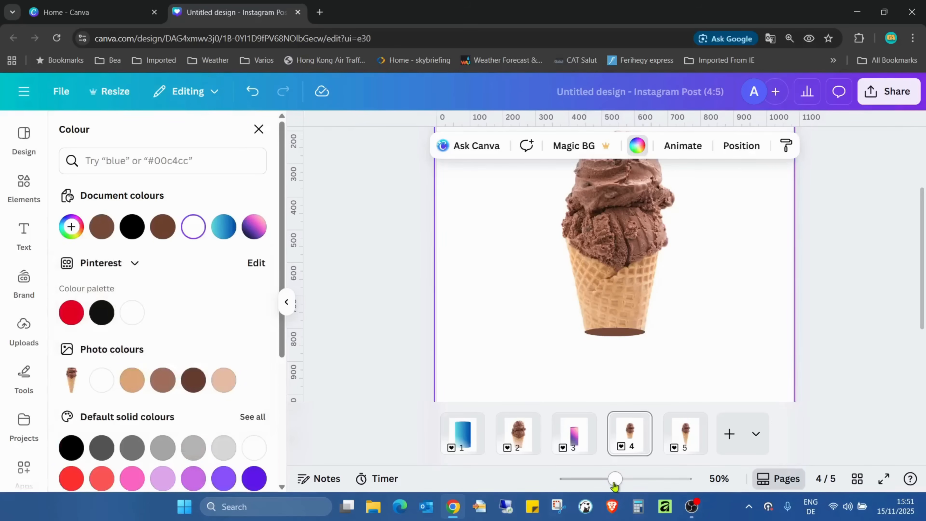
# Select the cone and ellipse together, enlarge them proportionally and reposition them near the middle of page 4
pyautogui.moveTo(615, 484)
pyautogui.mouseDown()
pyautogui.moveTo(604, 486)
pyautogui.moveTo(632, 486)
pyautogui.moveTo(603, 485)
pyautogui.mouseUp()
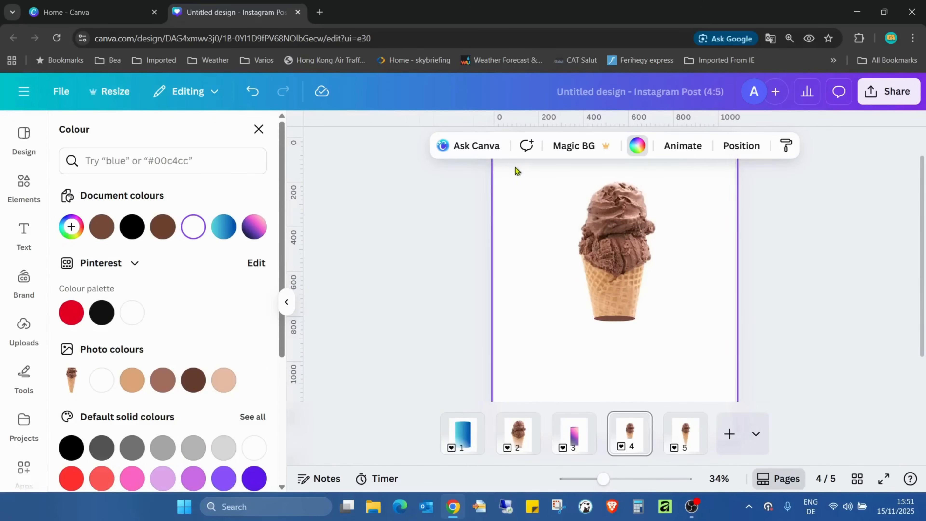
pyautogui.moveTo(513, 168); pyautogui.dragTo(696, 372)
pyautogui.moveTo(699, 320); pyautogui.dragTo(803, 415)
pyautogui.moveTo(681, 297); pyautogui.dragTo(634, 297)
pyautogui.click(880, 335)
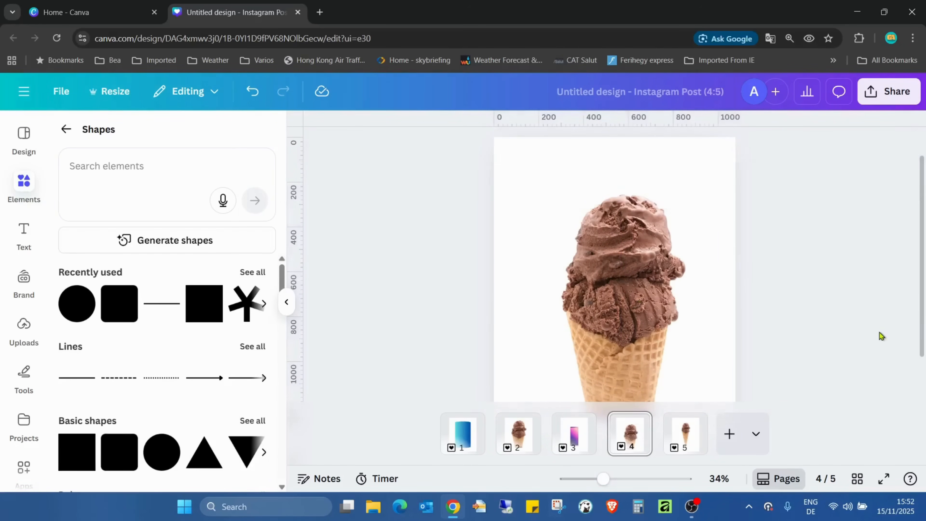
pyautogui.scroll(-2, 878, 334)
# On page 5, duplicate the full cone image and move the duplicate mostly off the page at its lower-right corner
pyautogui.click(687, 450)
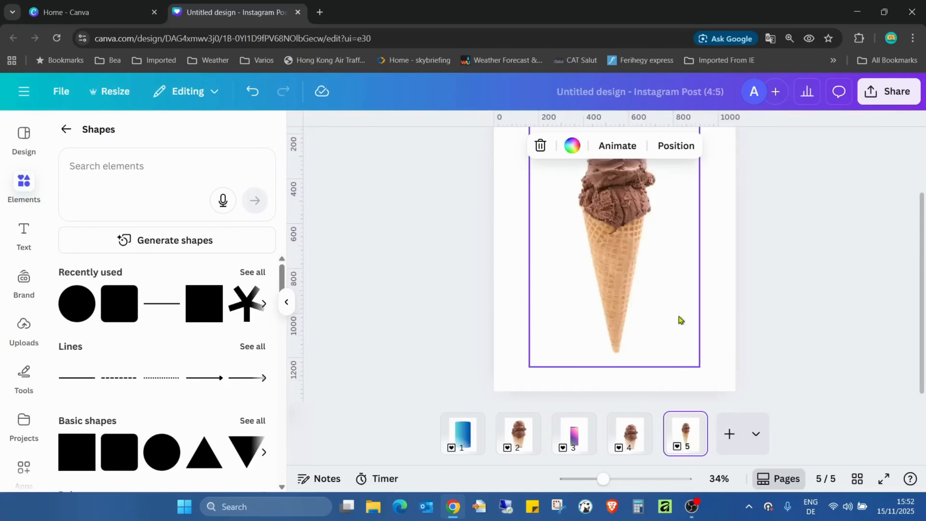
pyautogui.moveTo(597, 485); pyautogui.dragTo(591, 482)
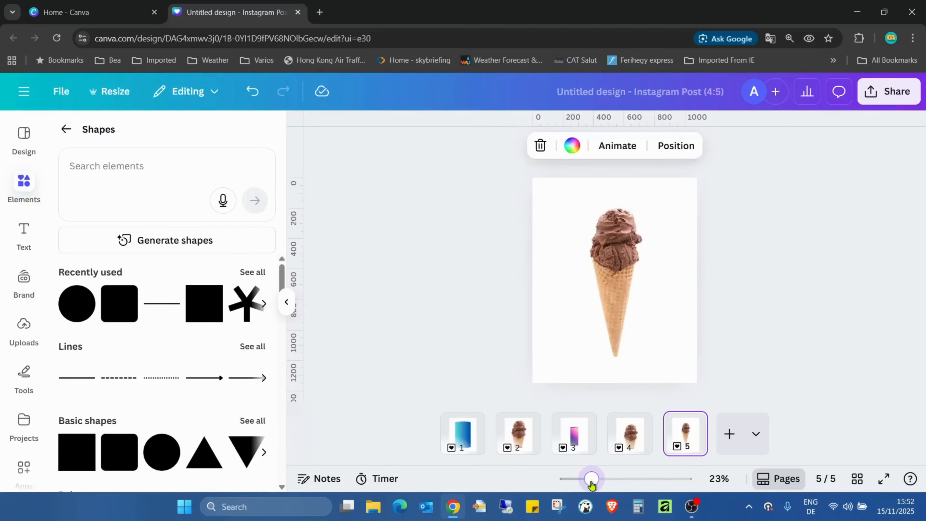
pyautogui.click(616, 201)
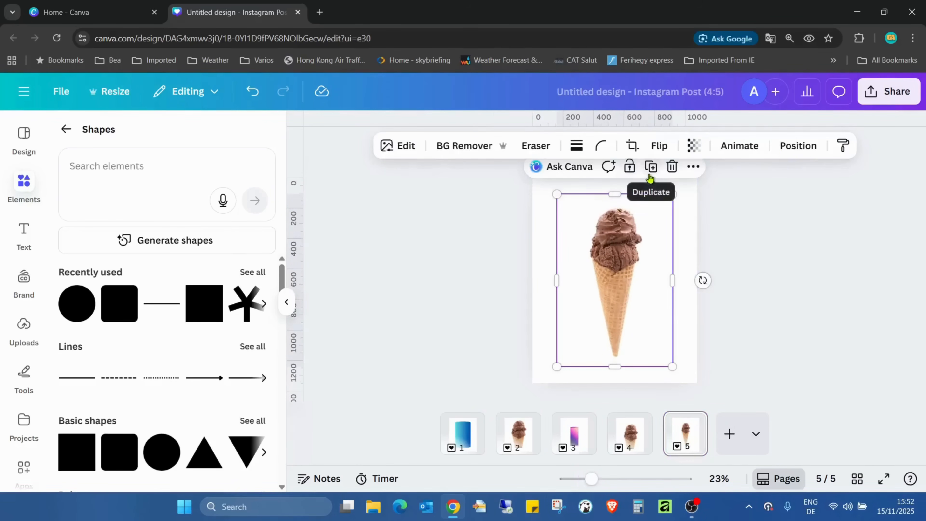
pyautogui.click(650, 167)
pyautogui.moveTo(632, 276); pyautogui.dragTo(707, 426)
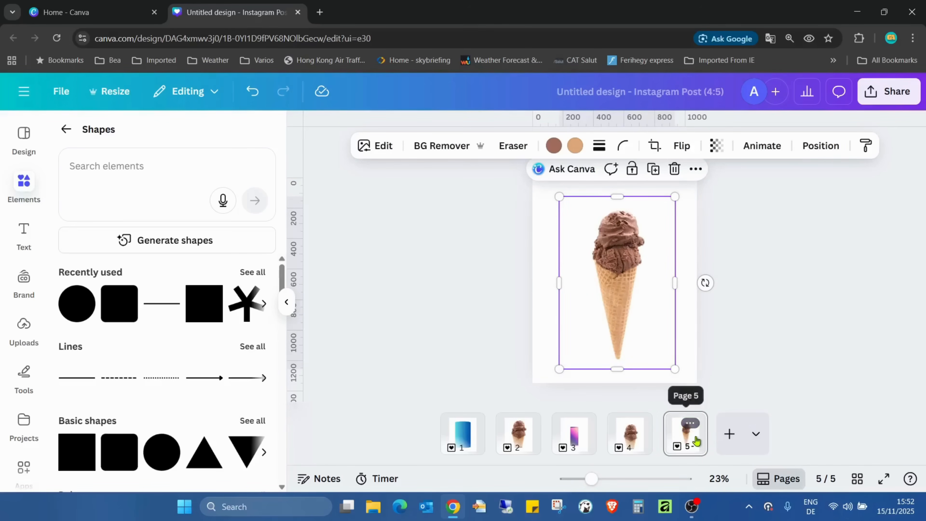
pyautogui.click(653, 170)
pyautogui.moveTo(653, 249); pyautogui.dragTo(747, 317)
pyautogui.moveTo(680, 310); pyautogui.dragTo(622, 307)
pyautogui.click(769, 226)
pyautogui.click(614, 321)
pyautogui.hotkey('ctrl', 'z')
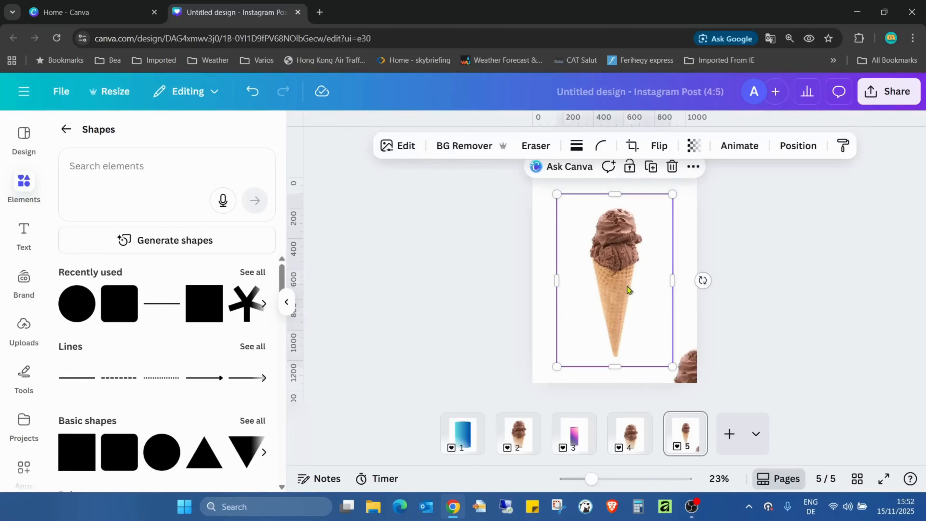
# Crop the lower part of the main ice cream image on page 5 to cut off the cone's pointed tip
pyautogui.moveTo(614, 361); pyautogui.dragTo(614, 296)
pyautogui.click(592, 361)
pyautogui.click(66, 130)
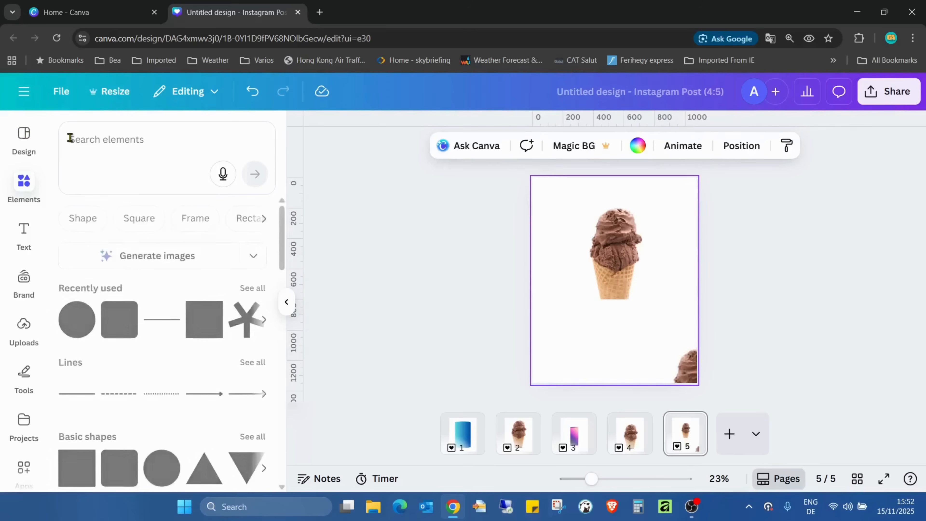
# Add a circle frame to page 5, flatten it into an ellipse and fit it over the cone's cut base
pyautogui.scroll(-3, 139, 234)
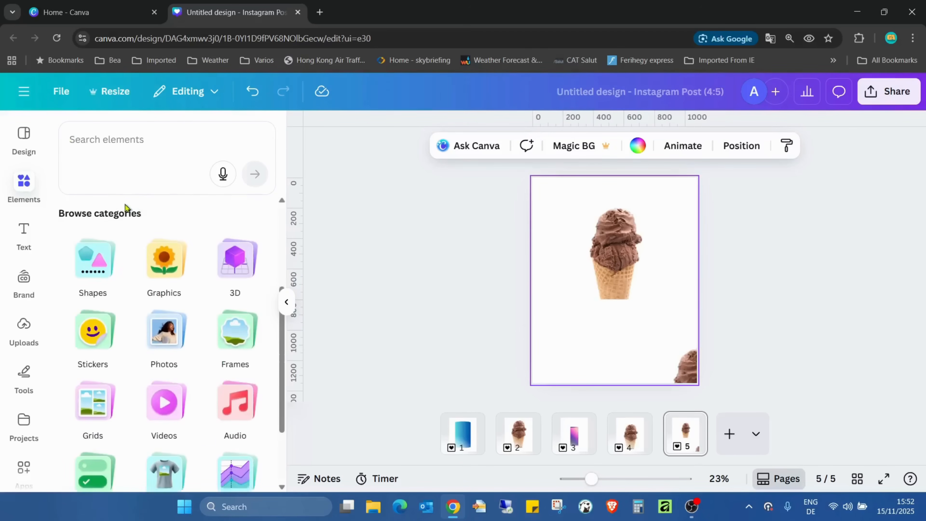
pyautogui.scroll(-3, 172, 321)
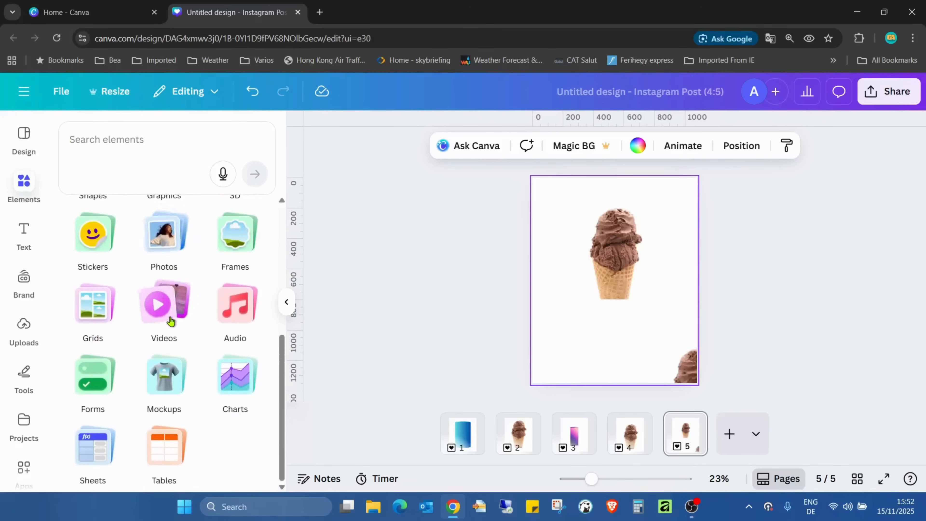
pyautogui.click(255, 229)
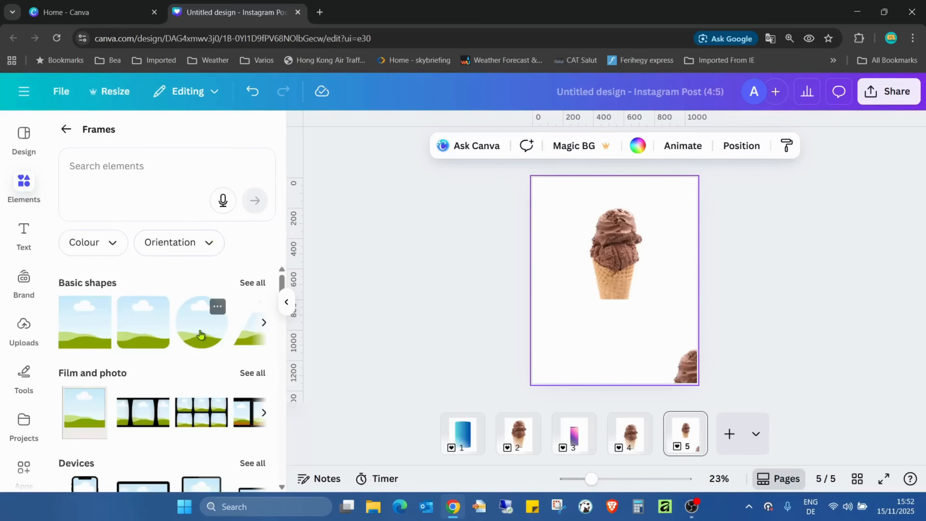
pyautogui.click(200, 333)
pyautogui.moveTo(591, 478); pyautogui.dragTo(622, 479)
pyautogui.moveTo(610, 164); pyautogui.dragTo(651, 321)
pyautogui.moveTo(793, 327); pyautogui.dragTo(653, 327)
pyautogui.click(753, 364)
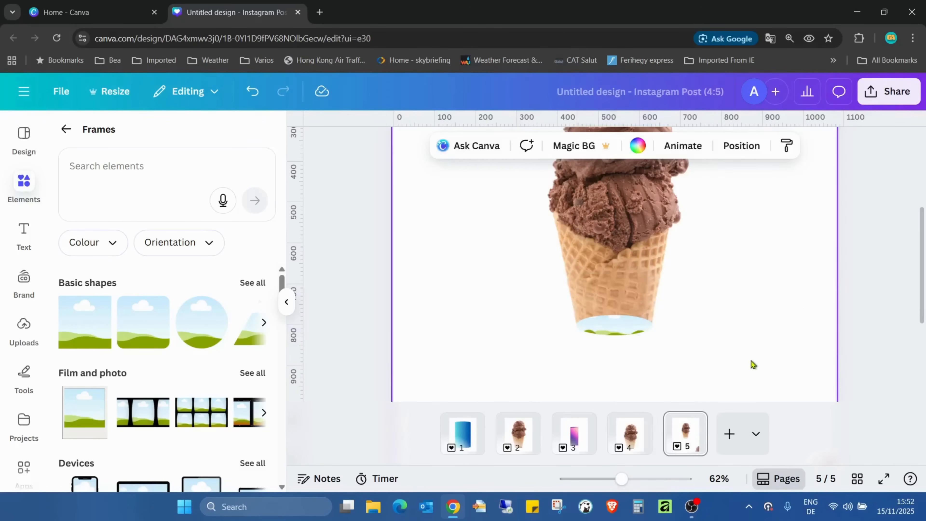
# Fill the elliptical frame at the cone's base with the duplicate ice cream image from the page's lower-right corner
pyautogui.moveTo(621, 478); pyautogui.dragTo(596, 478)
pyautogui.moveTo(700, 381); pyautogui.dragTo(633, 314)
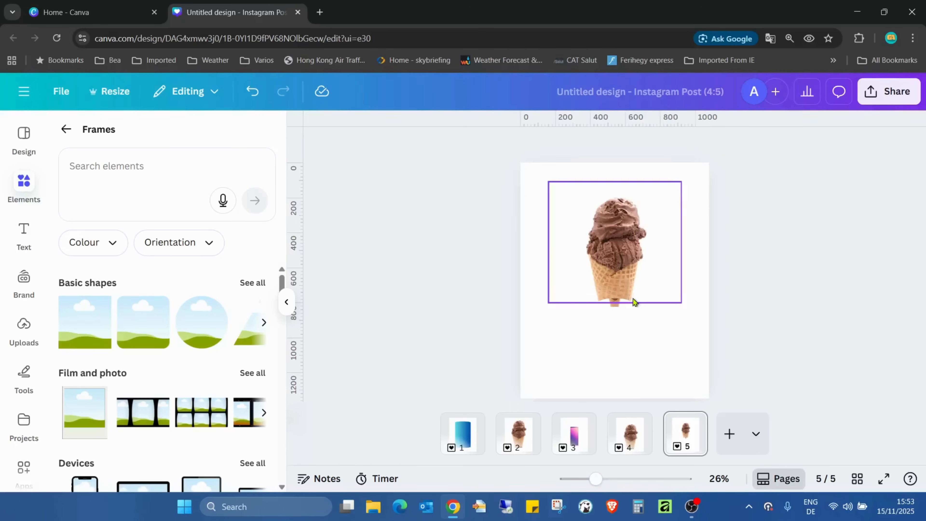
pyautogui.click(614, 302)
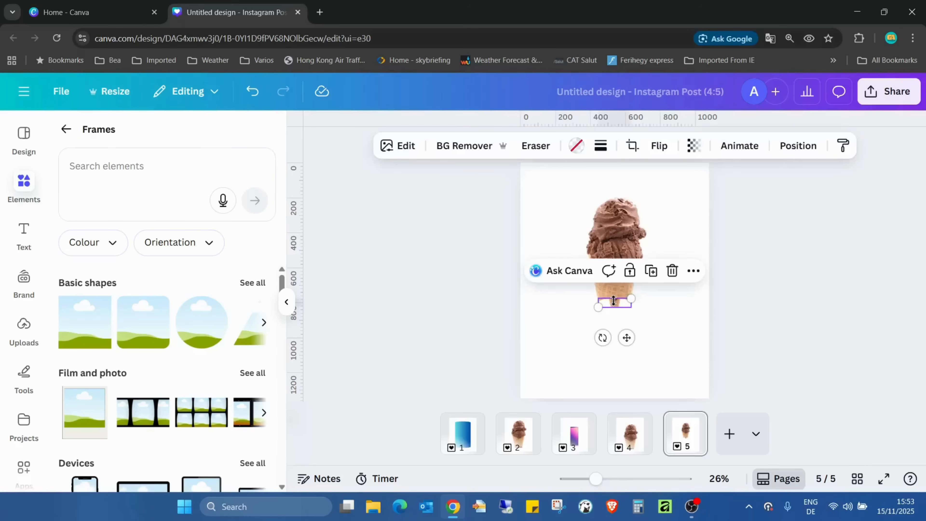
pyautogui.click(626, 311)
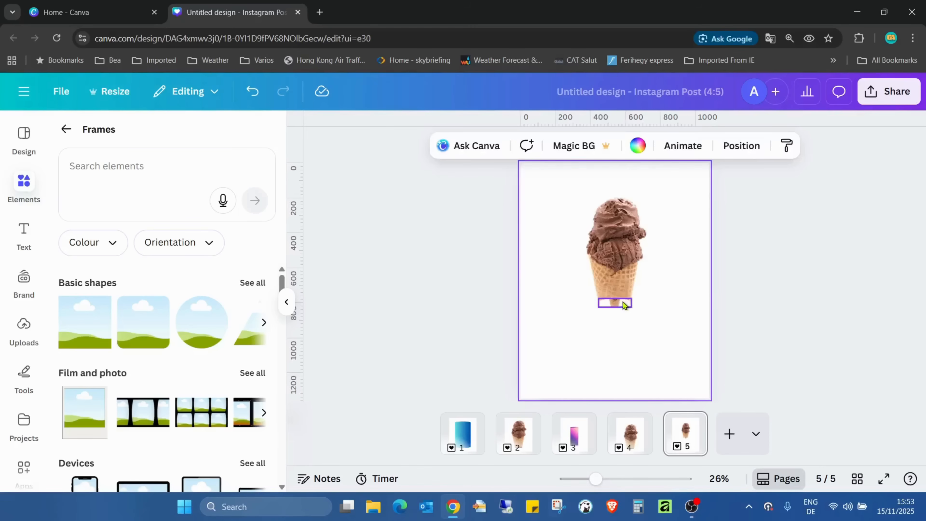
# Enlarge and reposition the image inside the elliptical frame so only chocolate ice cream fills the cone's base
pyautogui.click(622, 302)
pyautogui.moveTo(595, 478); pyautogui.dragTo(624, 478)
pyautogui.doubleClick(627, 336)
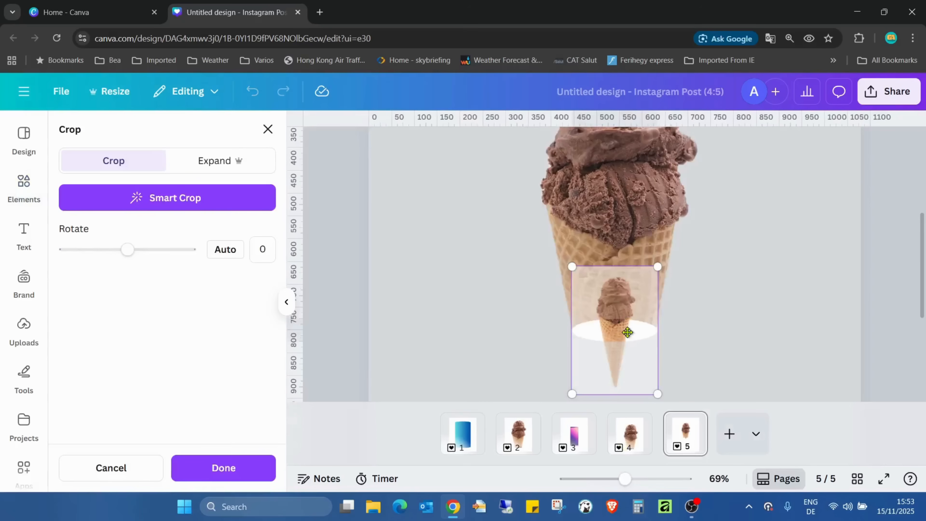
pyautogui.moveTo(660, 272); pyautogui.dragTo(910, 112)
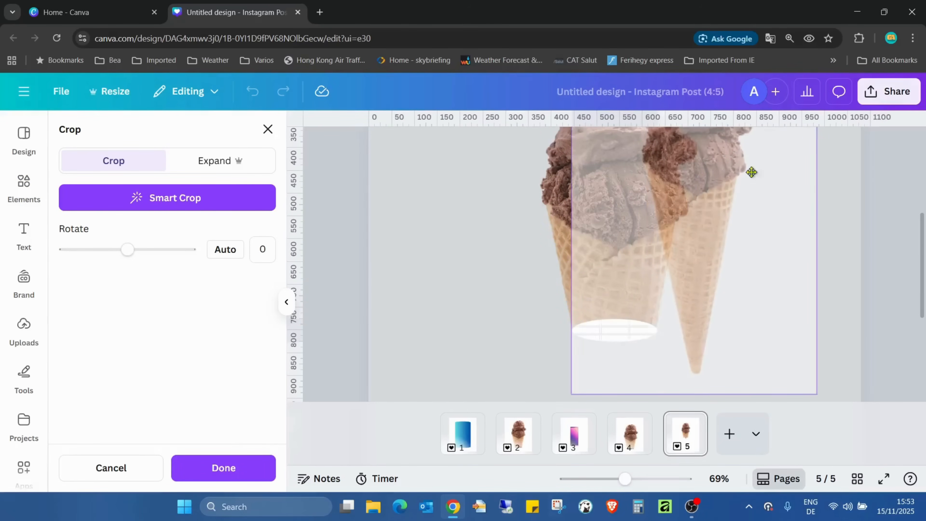
pyautogui.moveTo(750, 171); pyautogui.dragTo(676, 375)
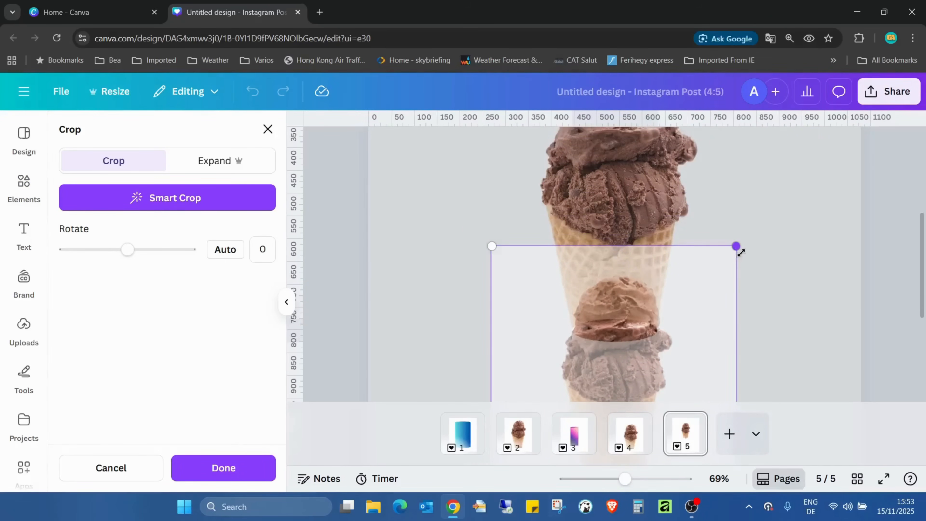
pyautogui.moveTo(741, 252); pyautogui.dragTo(728, 287)
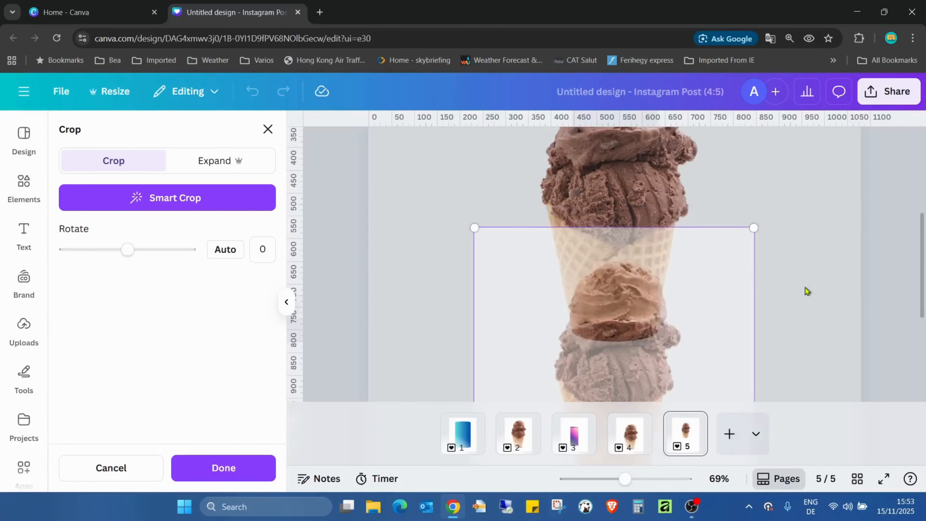
pyautogui.click(203, 473)
pyautogui.click(767, 397)
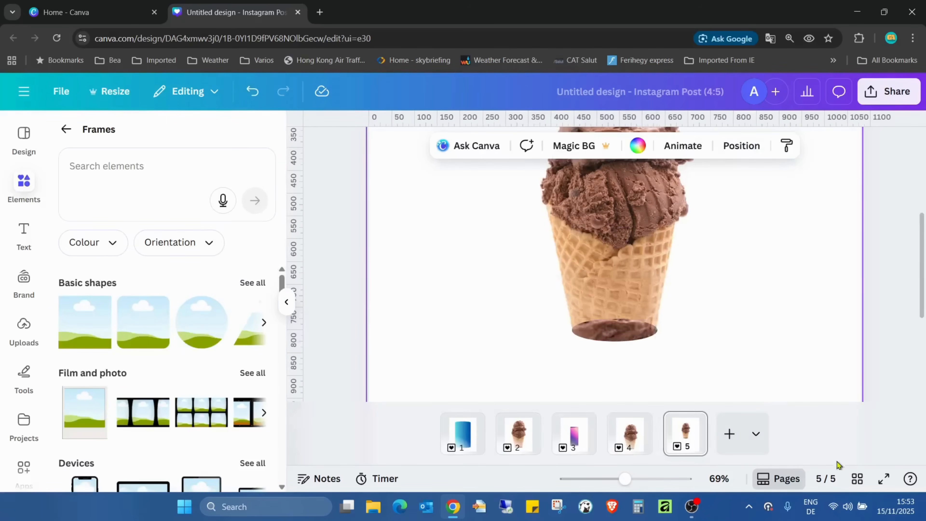
# Select the cone and its elliptical base together, enlarge them proportionally and centre them horizontally on page 5
pyautogui.moveTo(617, 481); pyautogui.dragTo(594, 479)
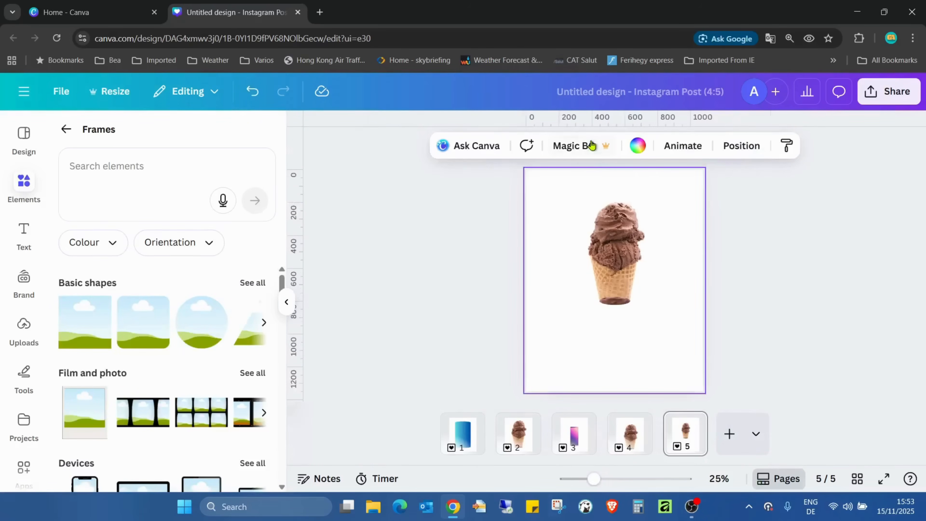
pyautogui.moveTo(663, 309); pyautogui.dragTo(683, 352)
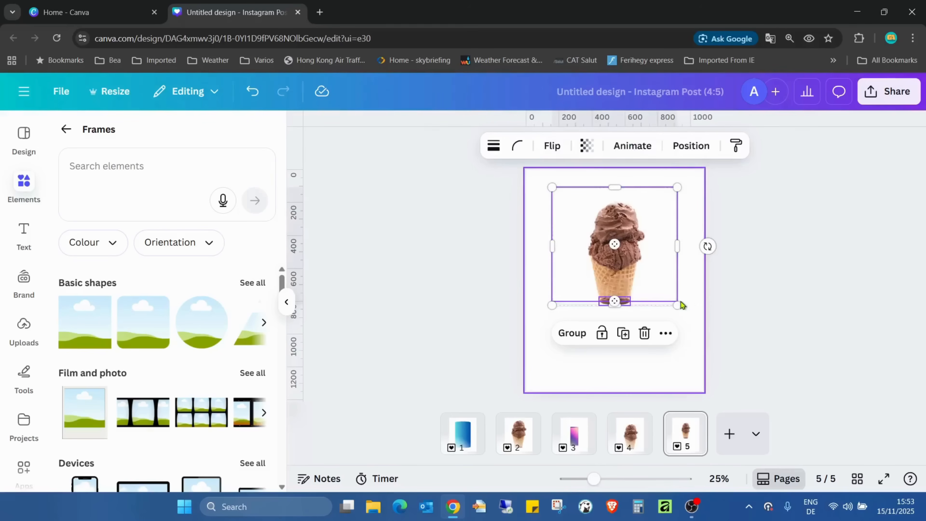
pyautogui.moveTo(678, 306); pyautogui.dragTo(781, 396)
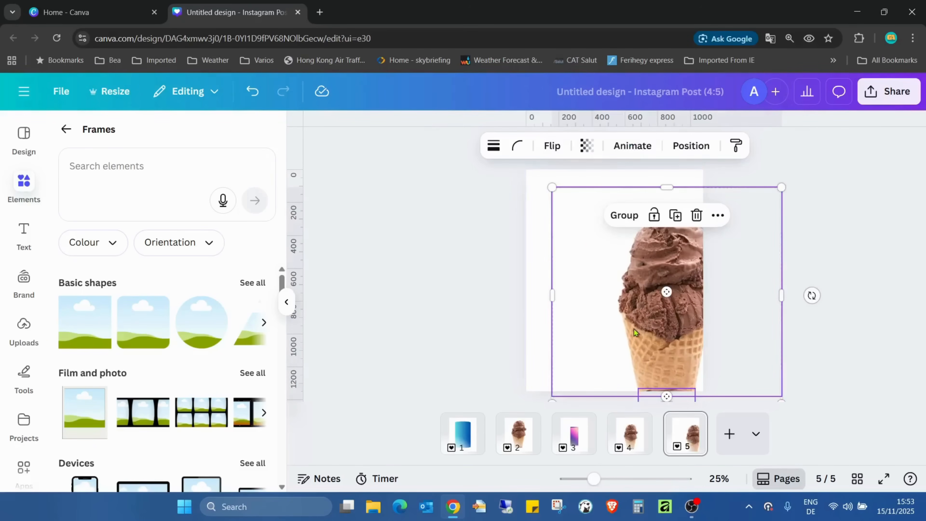
pyautogui.moveTo(634, 332); pyautogui.dragTo(582, 301)
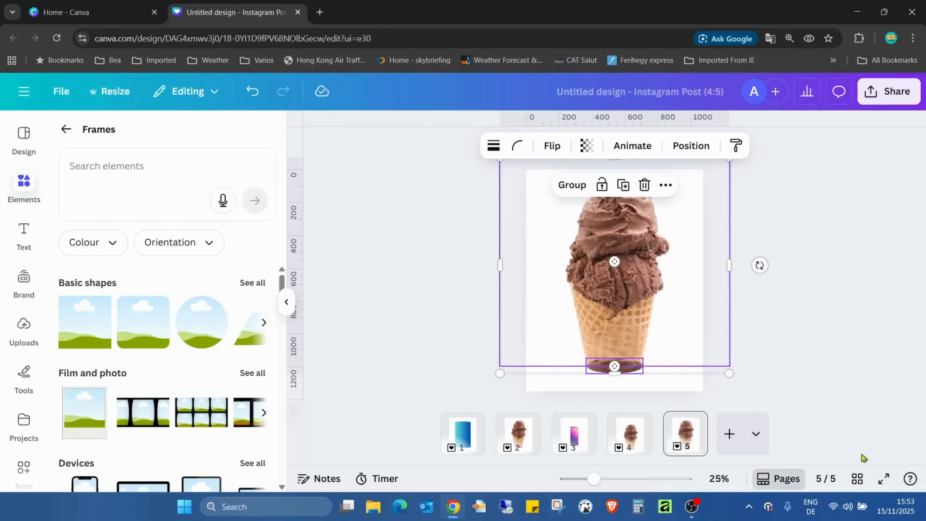
# Present the design in full screen and go through the pages to examine the finished cones and cylinders
pyautogui.click(884, 478)
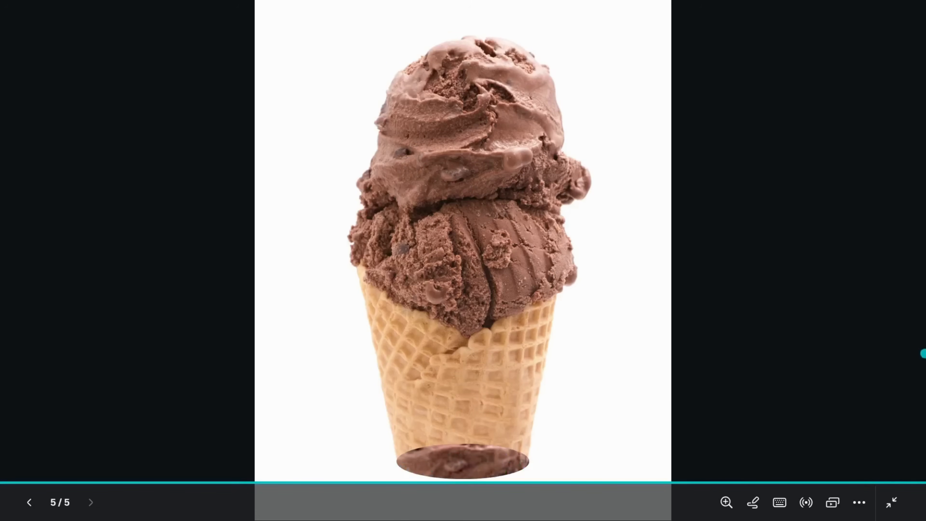
pyautogui.press('Left')
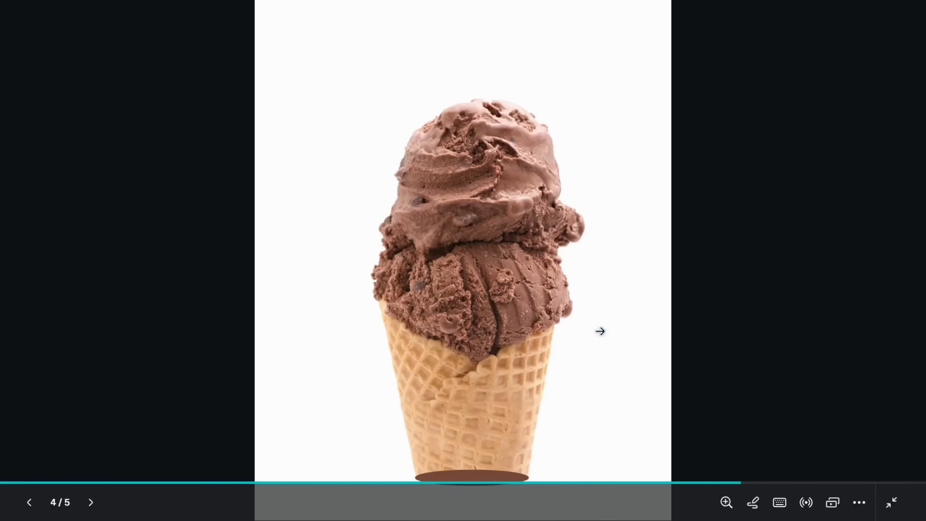
pyautogui.press('Right')
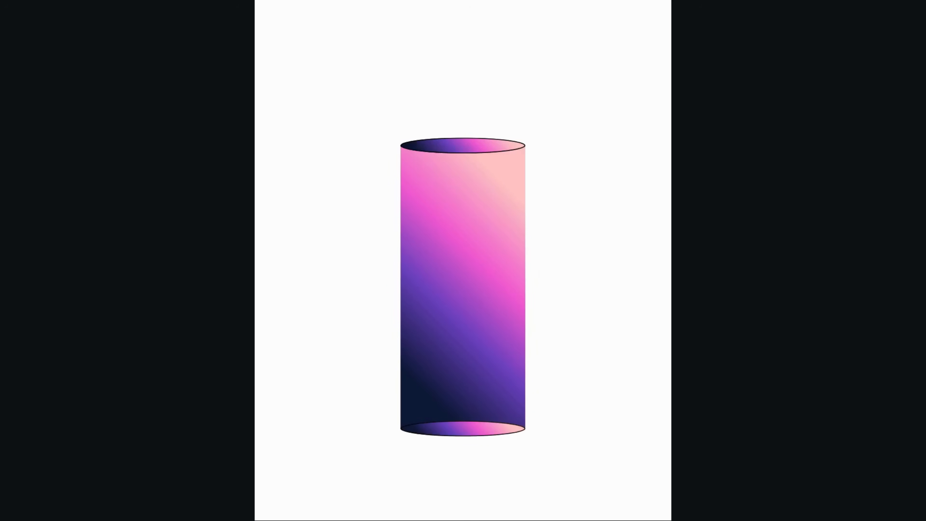
pyautogui.press('Left')
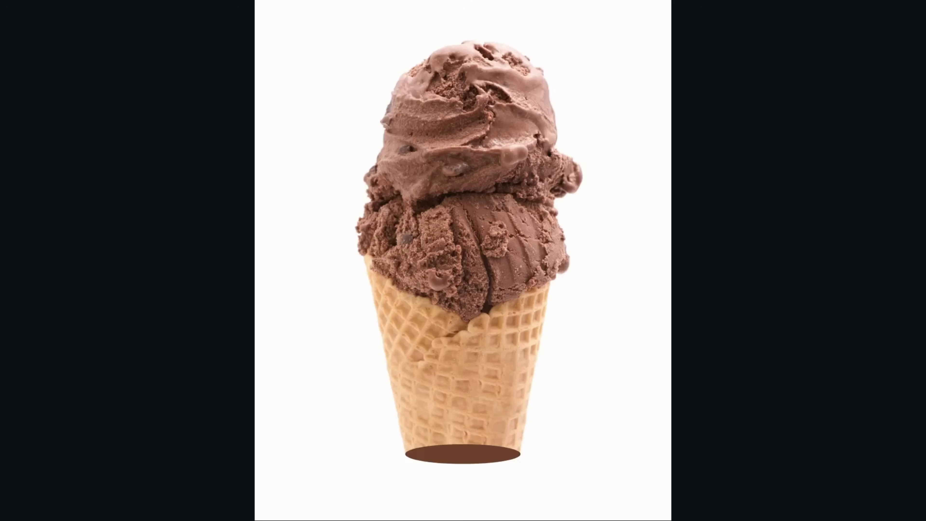
pyautogui.press('Right')
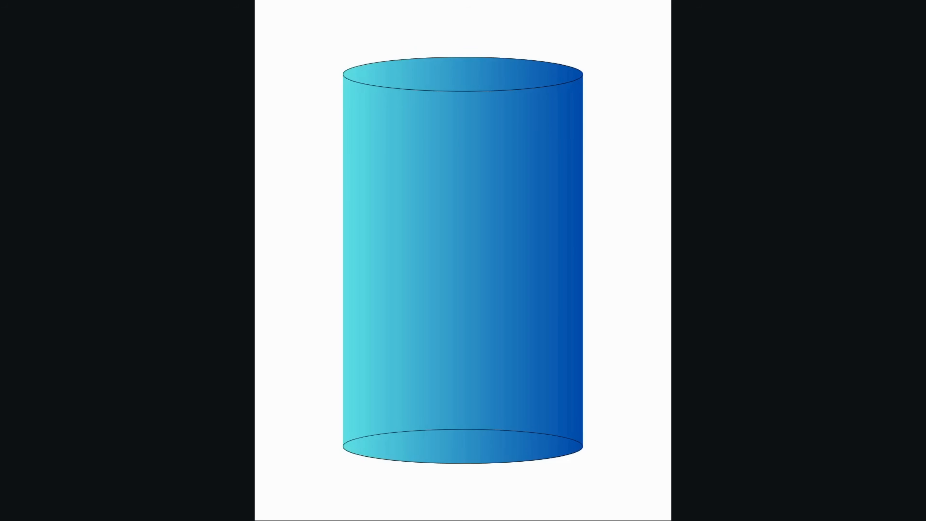